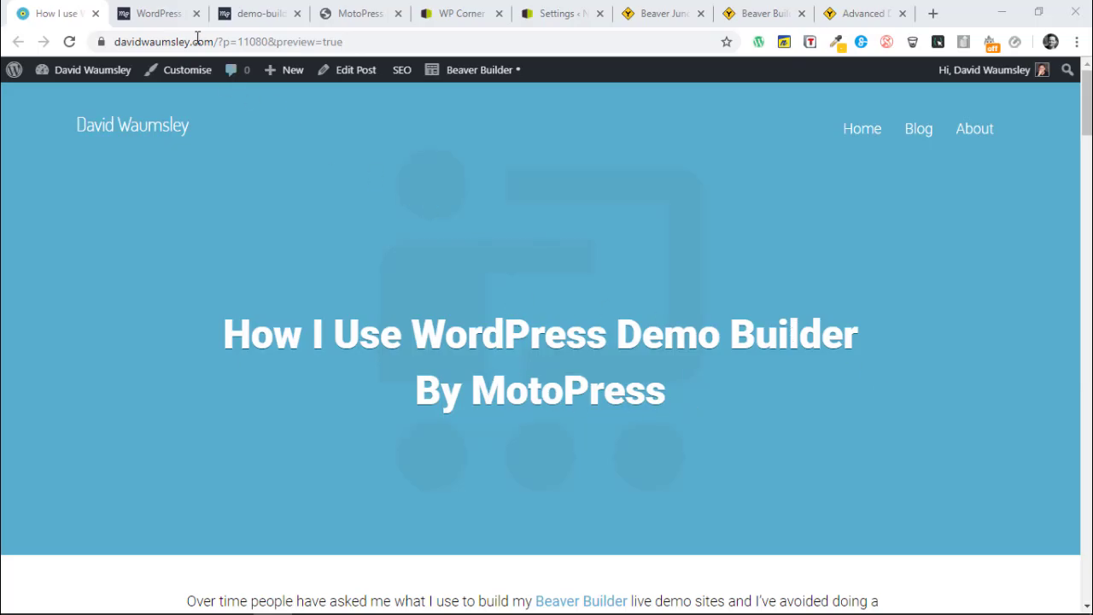
# Open the Beaver Junction unofficial Beaver Builder demo signup page and focus its 'Your email' field.
pyautogui.click(162, 13)
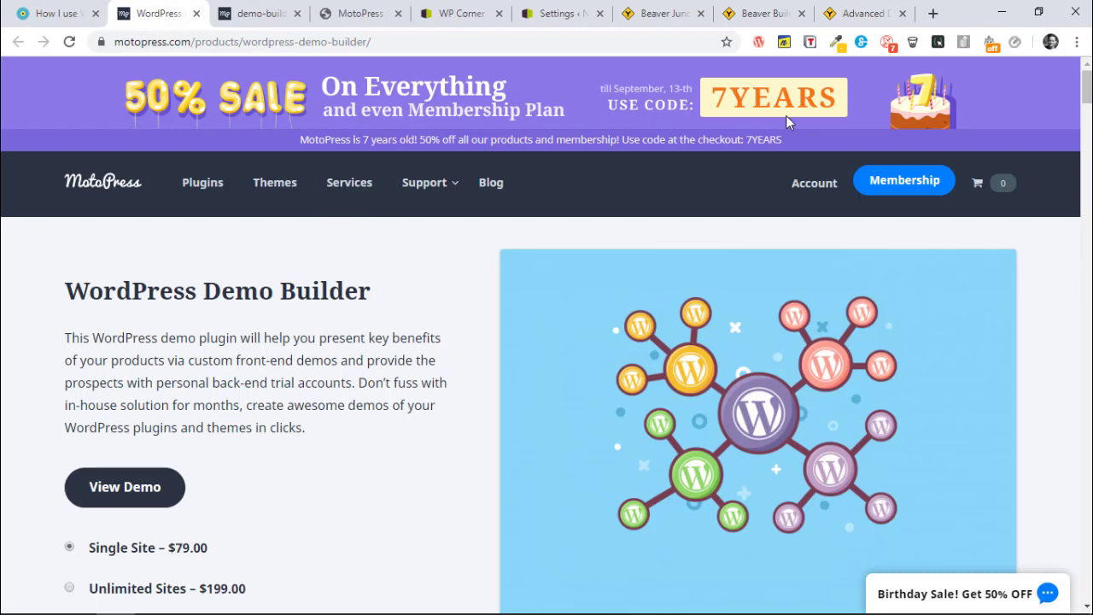
pyautogui.click(739, 17)
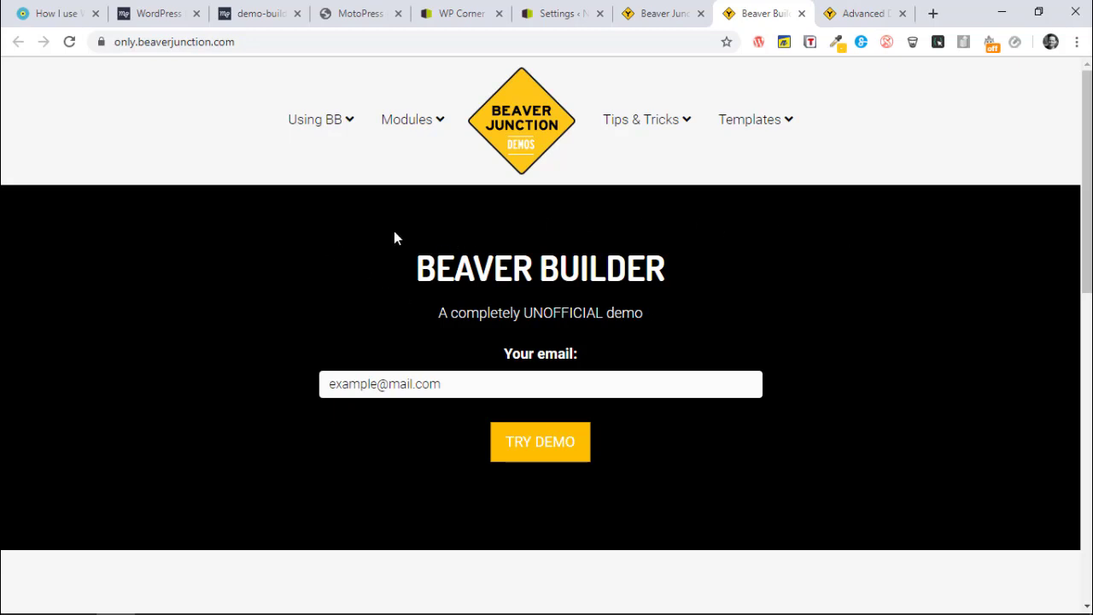
pyautogui.click(354, 381)
# Browse the Beaver Junction home page and WP Corner Shop templates, then return to the Demo Builder product page.
pyautogui.click(642, 14)
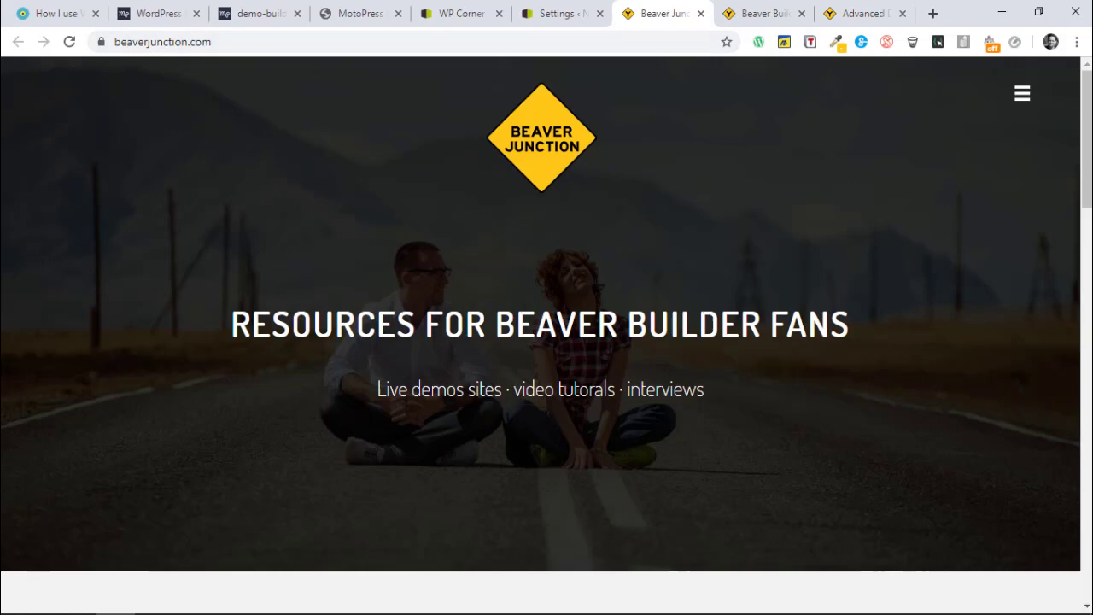
pyautogui.scroll(-5, 1064, 291)
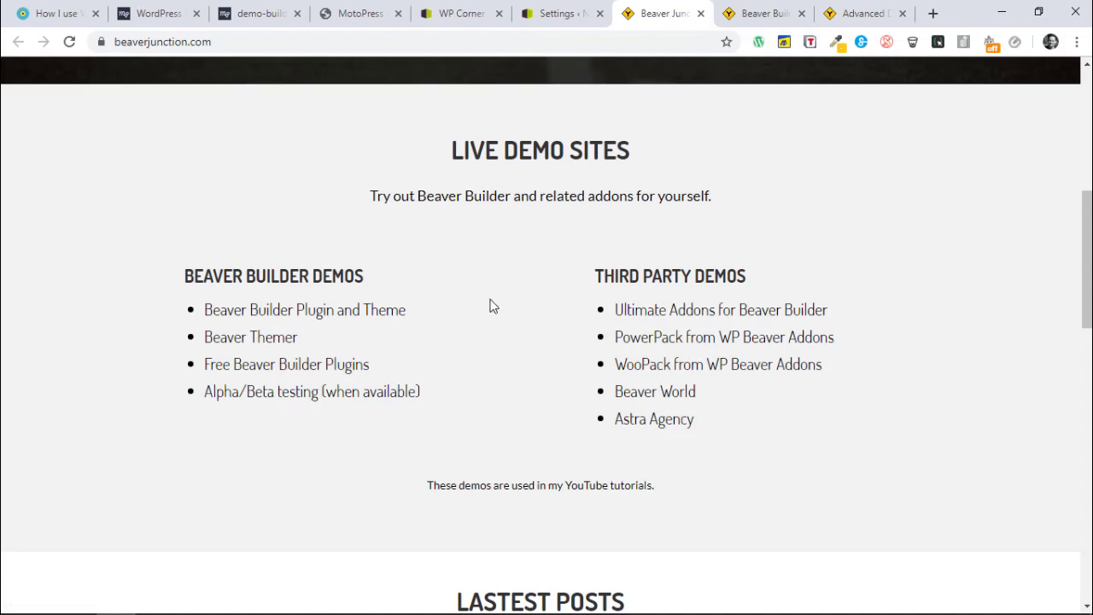
pyautogui.click(451, 13)
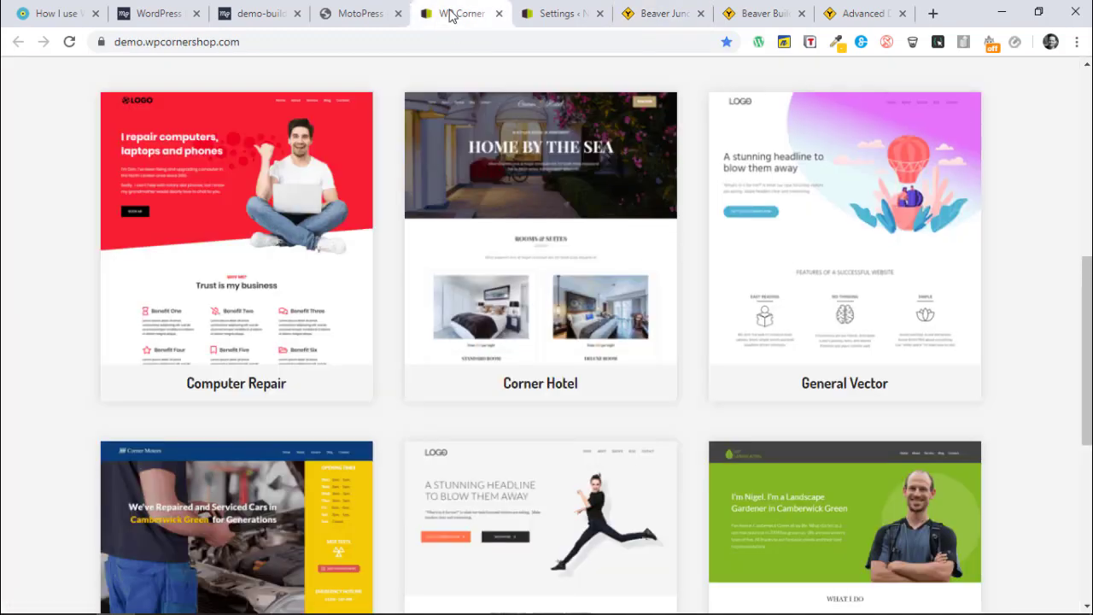
pyautogui.scroll(8, 698, 309)
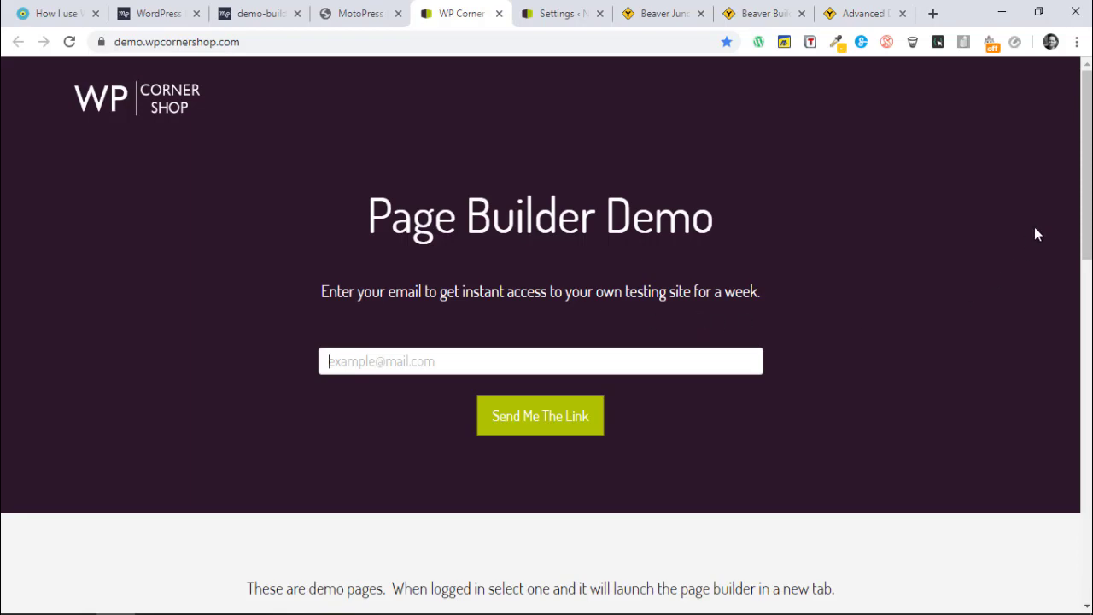
pyautogui.moveTo(1087, 232); pyautogui.dragTo(1076, 370)
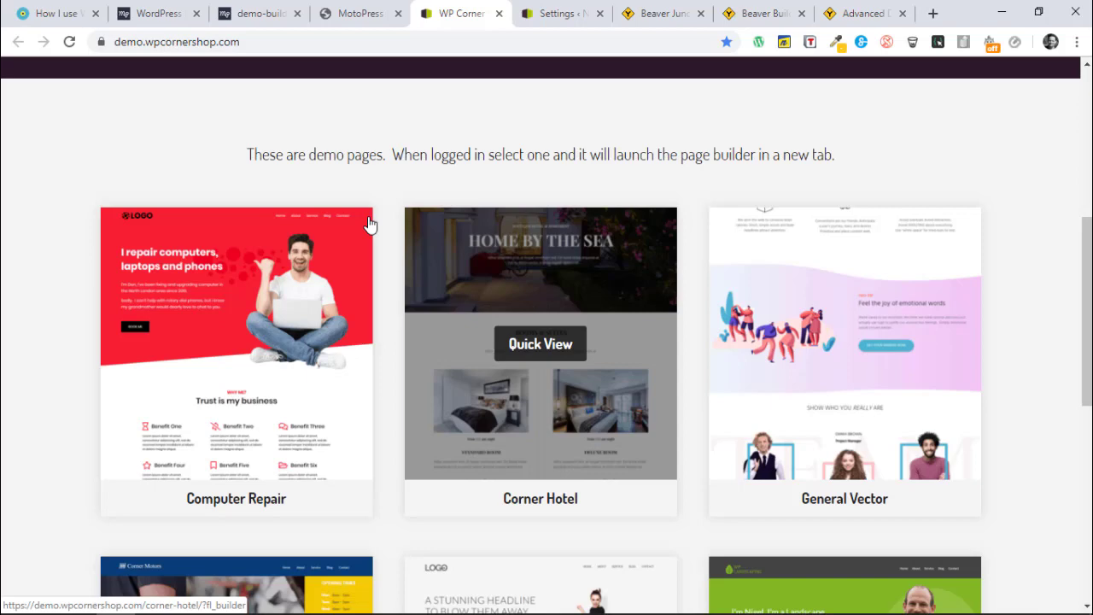
pyautogui.click(151, 15)
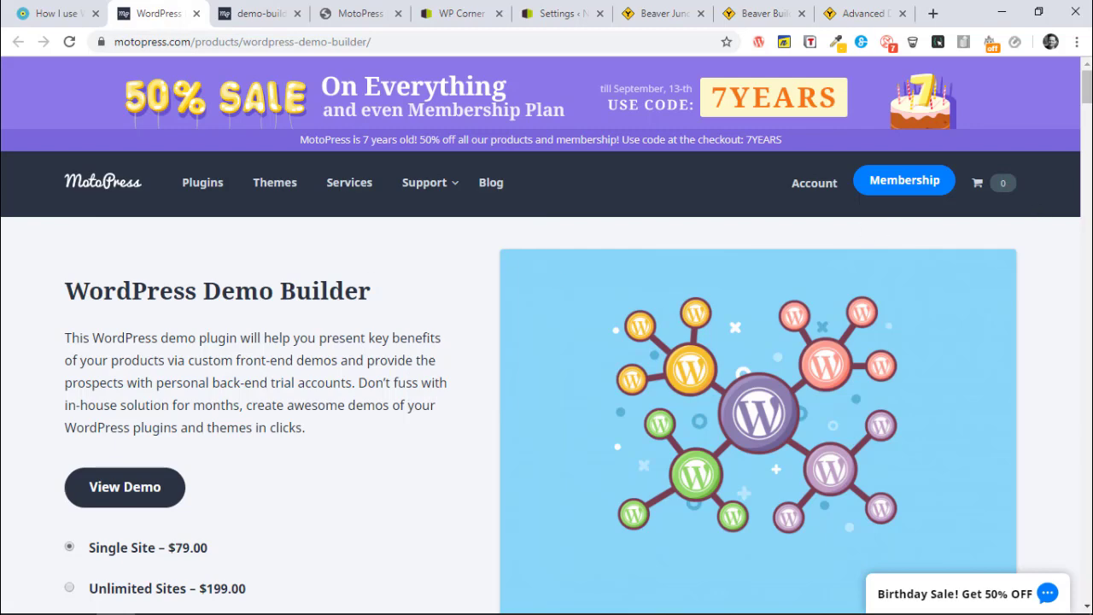
# Scroll the product page, then open the 'How I Use WordPress Demo Builder By MotoPress' post.
pyautogui.scroll(-2, 1086, 94)
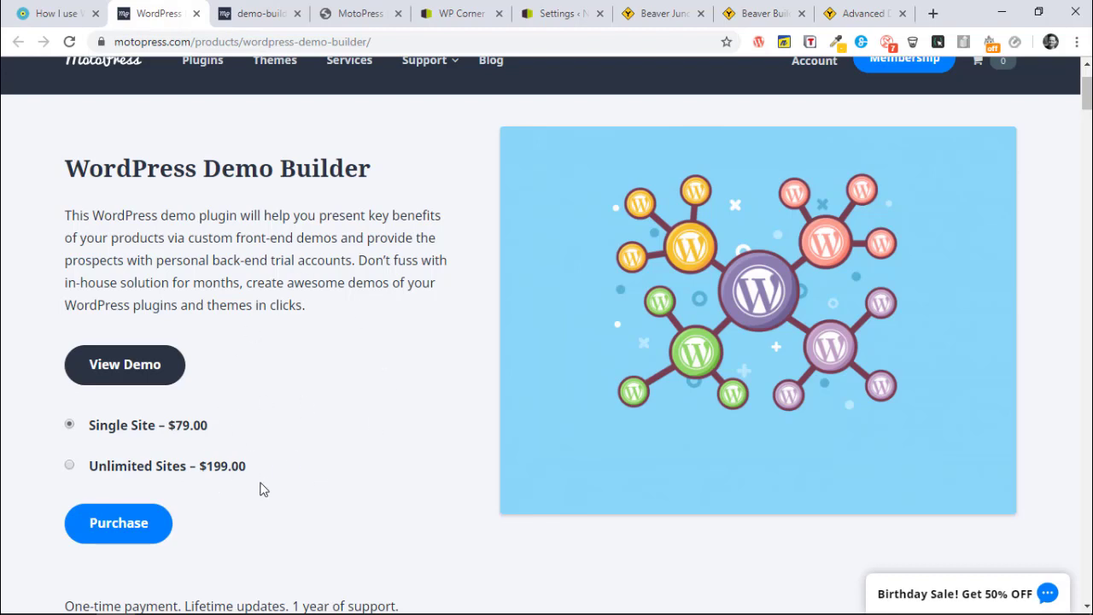
pyautogui.click(38, 15)
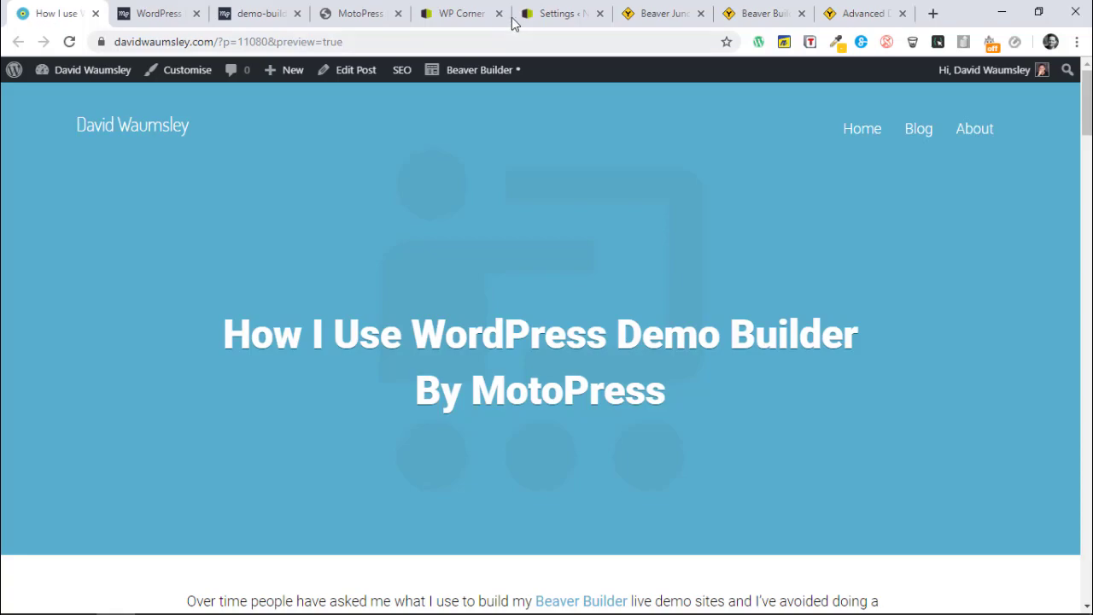
# Read the blog post down to its 'Important:' database-size note, then go back to the product page.
pyautogui.moveTo(1090, 122); pyautogui.dragTo(1052, 144)
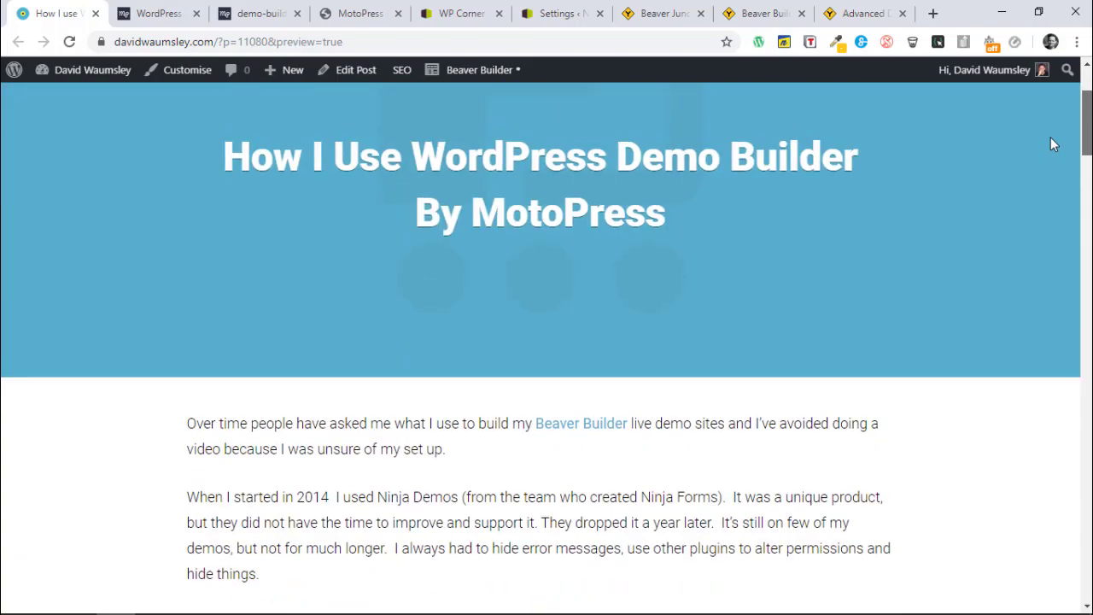
pyautogui.scroll(-1, 1051, 147)
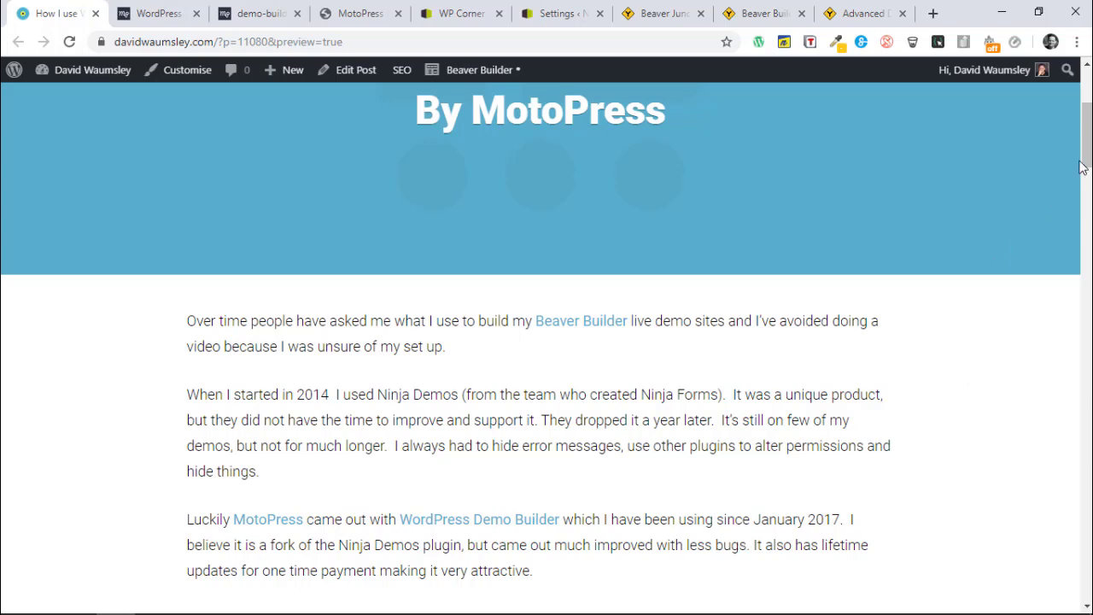
pyautogui.moveTo(1083, 159); pyautogui.dragTo(1085, 230)
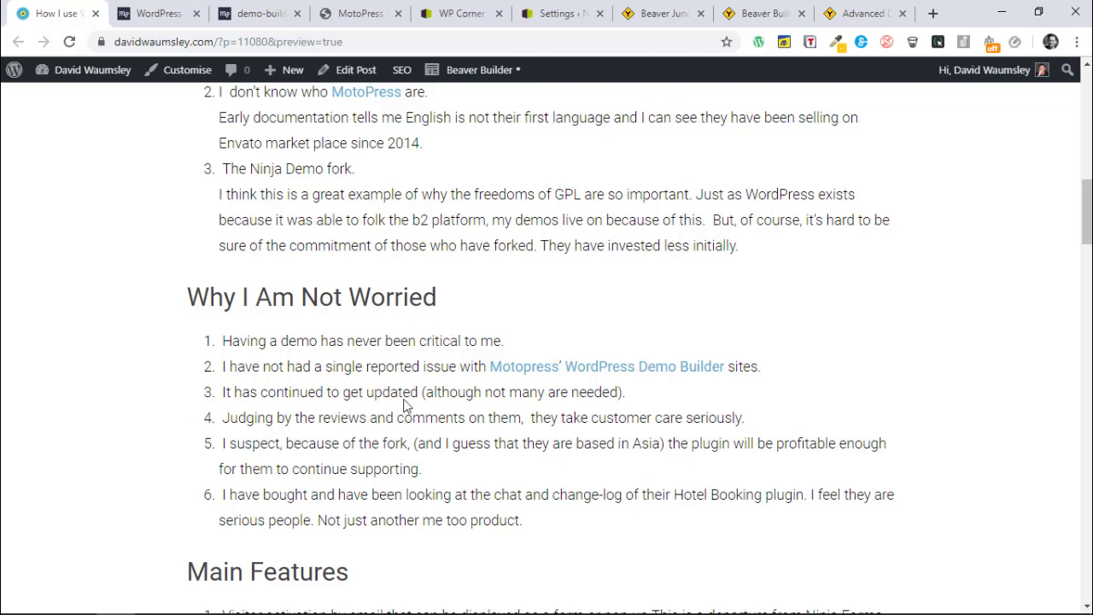
pyautogui.scroll(-1, 1088, 244)
pyautogui.moveTo(1088, 244); pyautogui.dragTo(1089, 285)
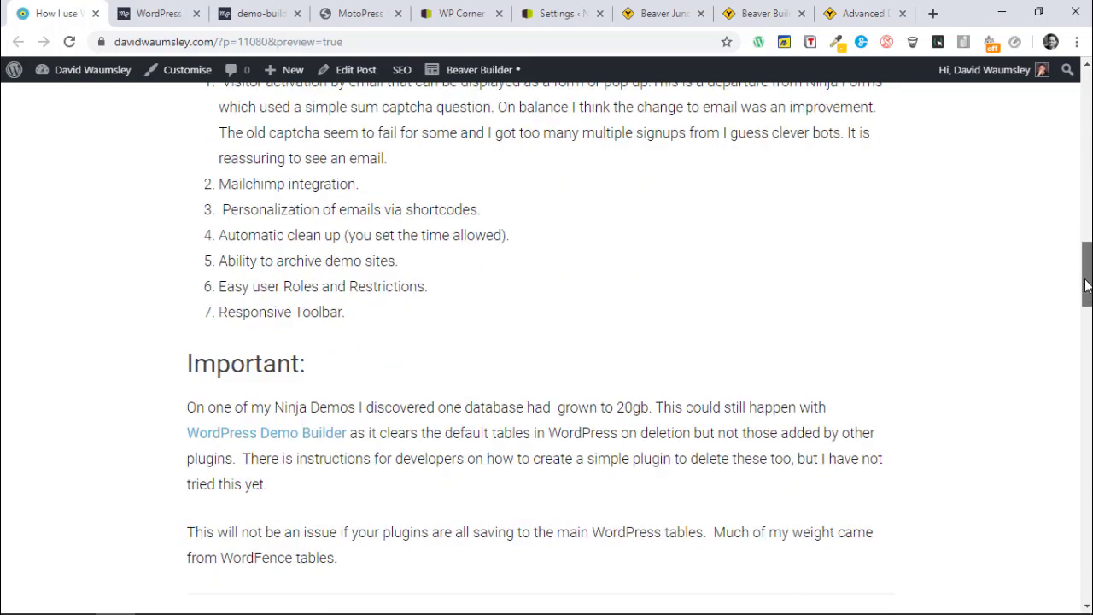
pyautogui.click(137, 12)
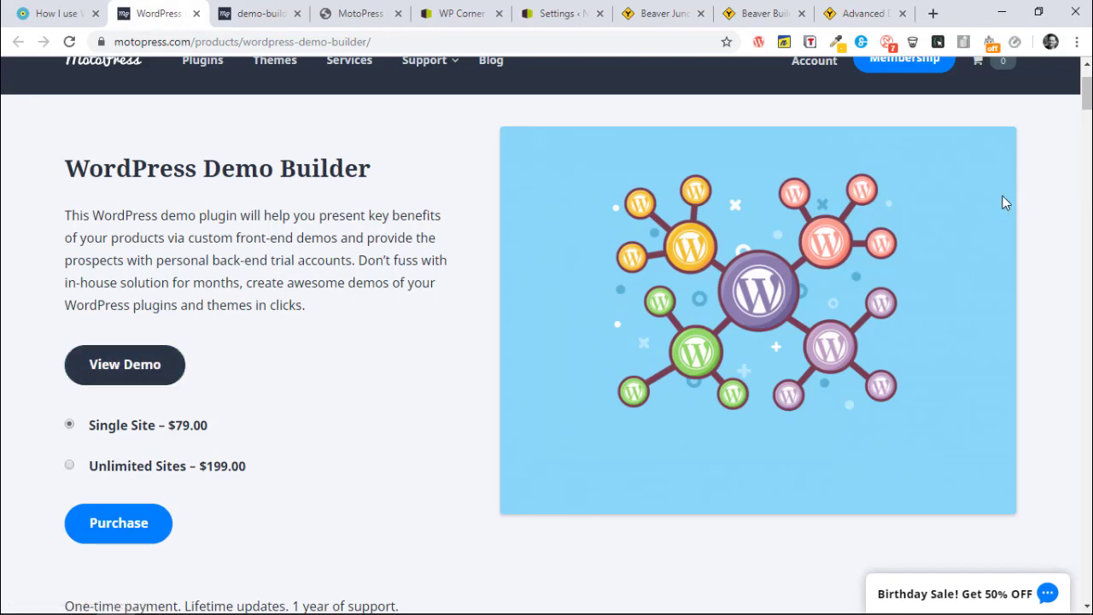
# Skim the demo-builder documentation PDF, then scroll the product page to its How It Works steps.
pyautogui.scroll(-5, 1087, 102)
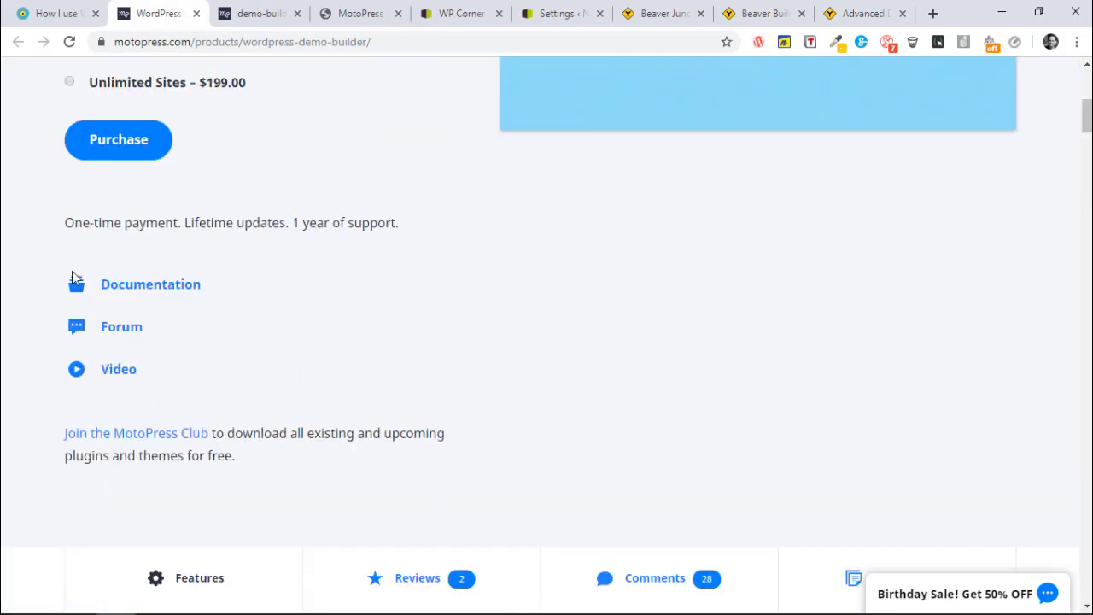
pyautogui.click(260, 15)
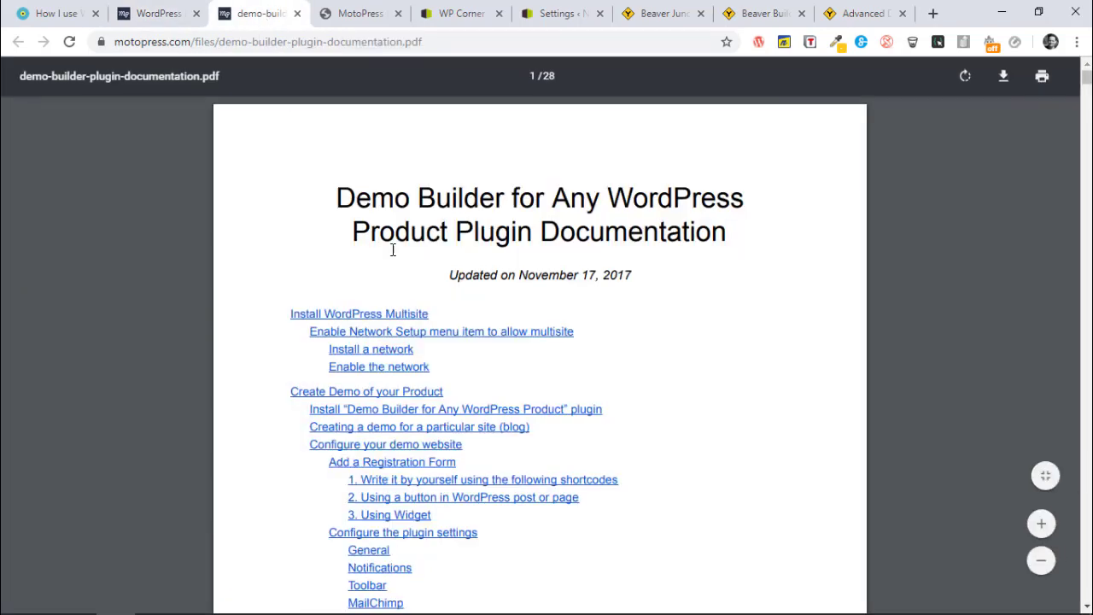
pyautogui.scroll(-20, 393, 249)
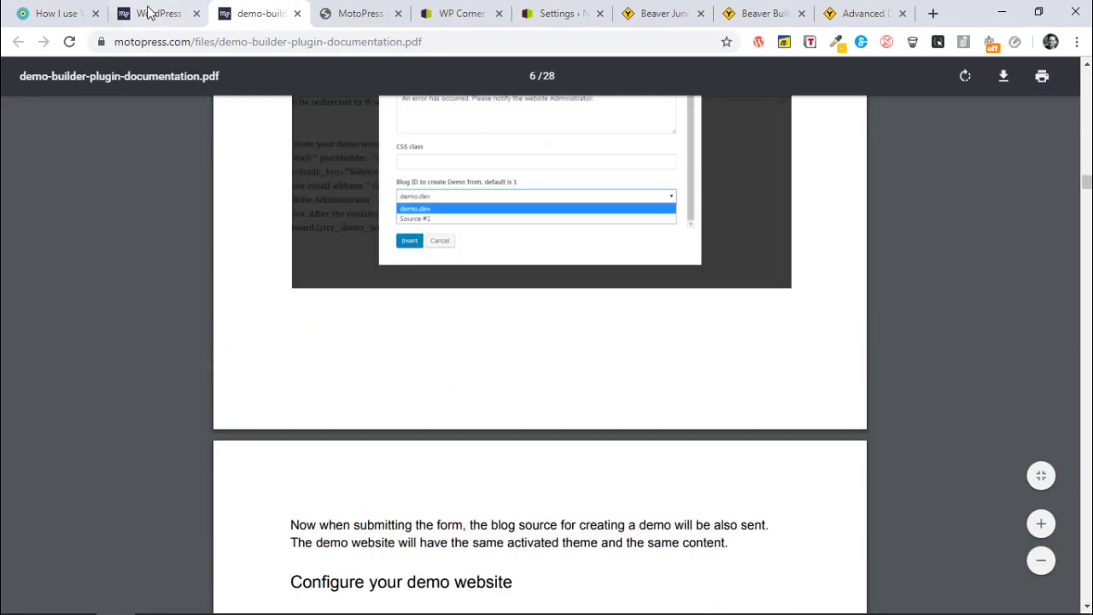
pyautogui.click(147, 15)
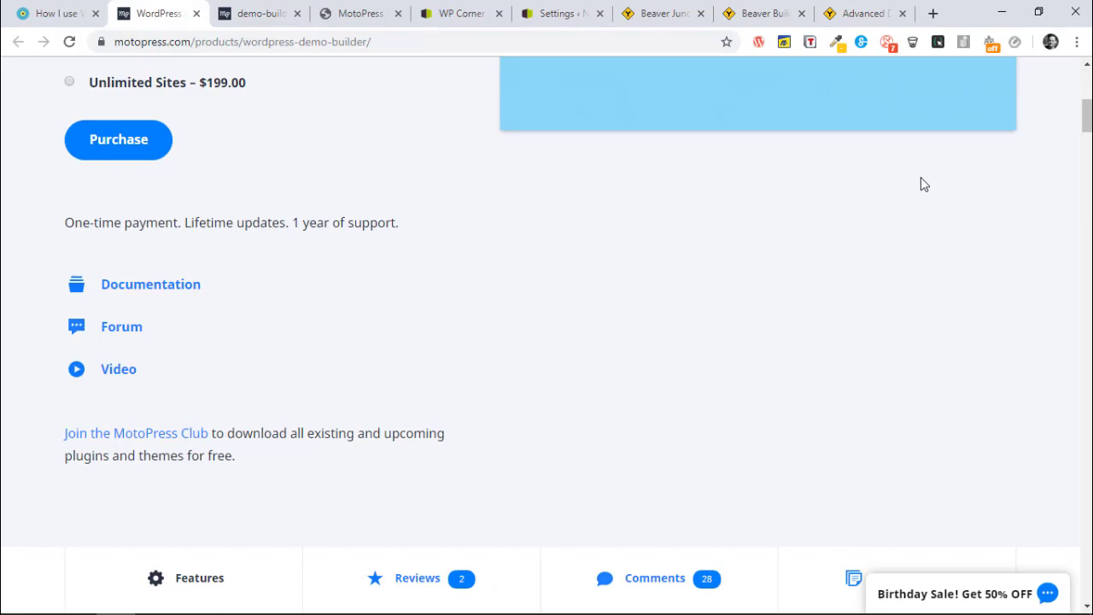
pyautogui.moveTo(1087, 130); pyautogui.dragTo(974, 167)
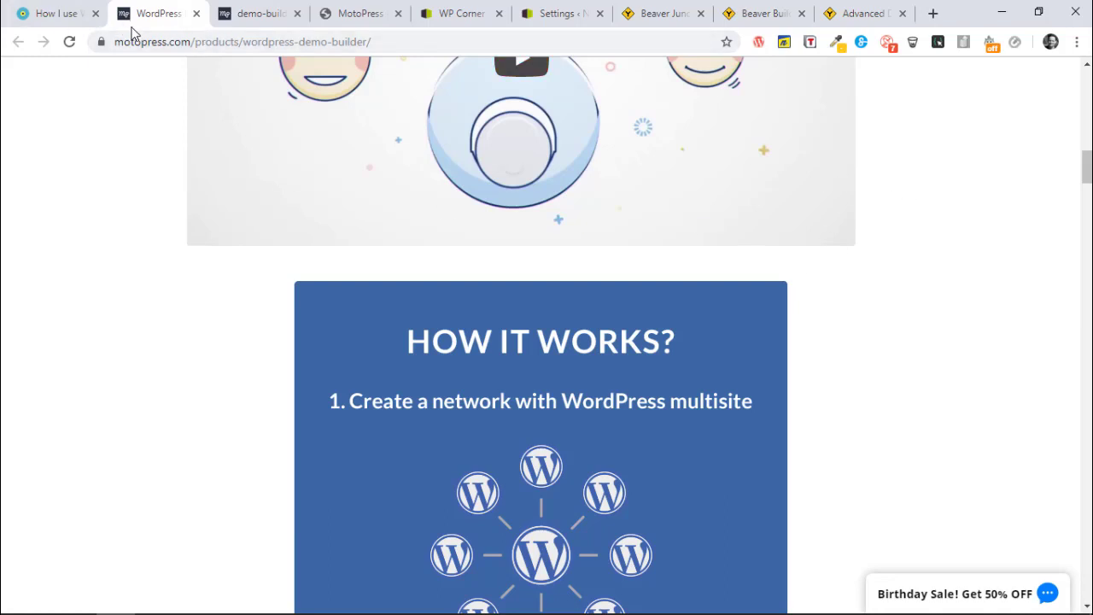
pyautogui.click(447, 15)
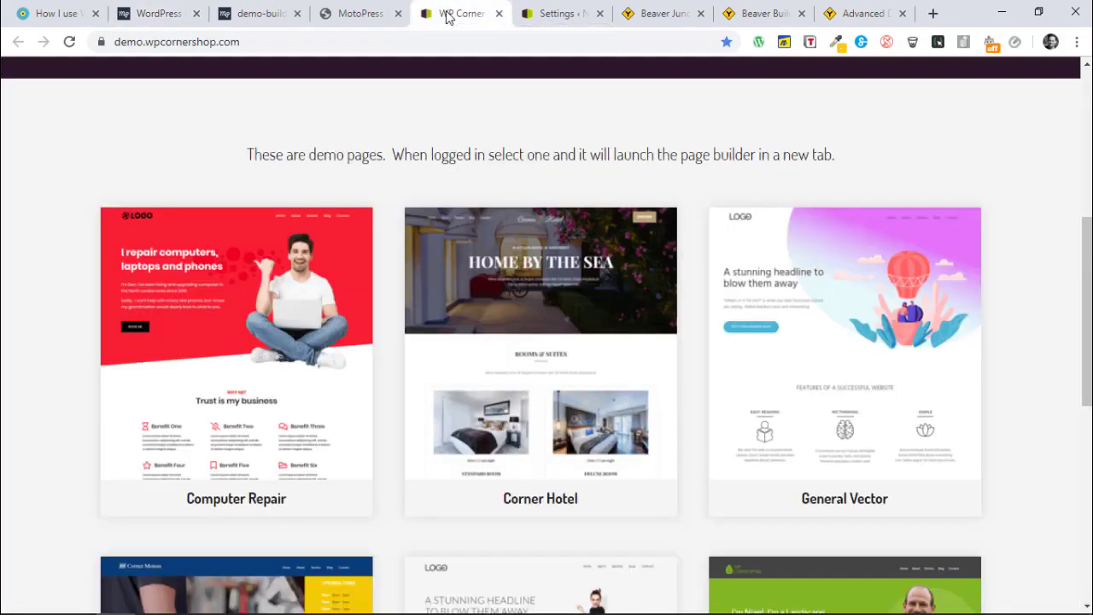
pyautogui.scroll(5, 1068, 119)
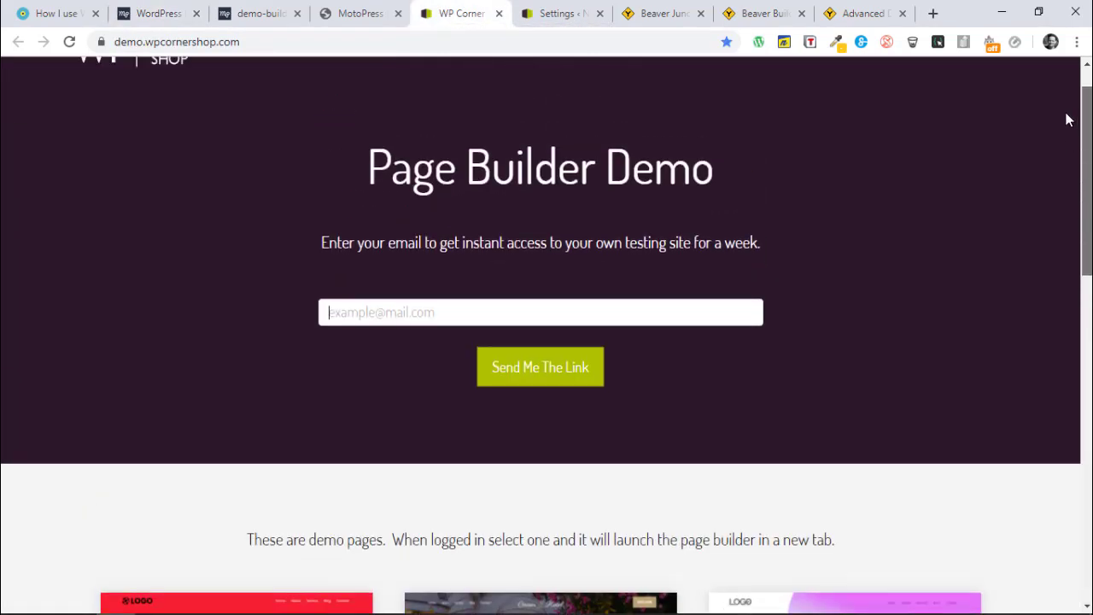
pyautogui.scroll(1, 1068, 119)
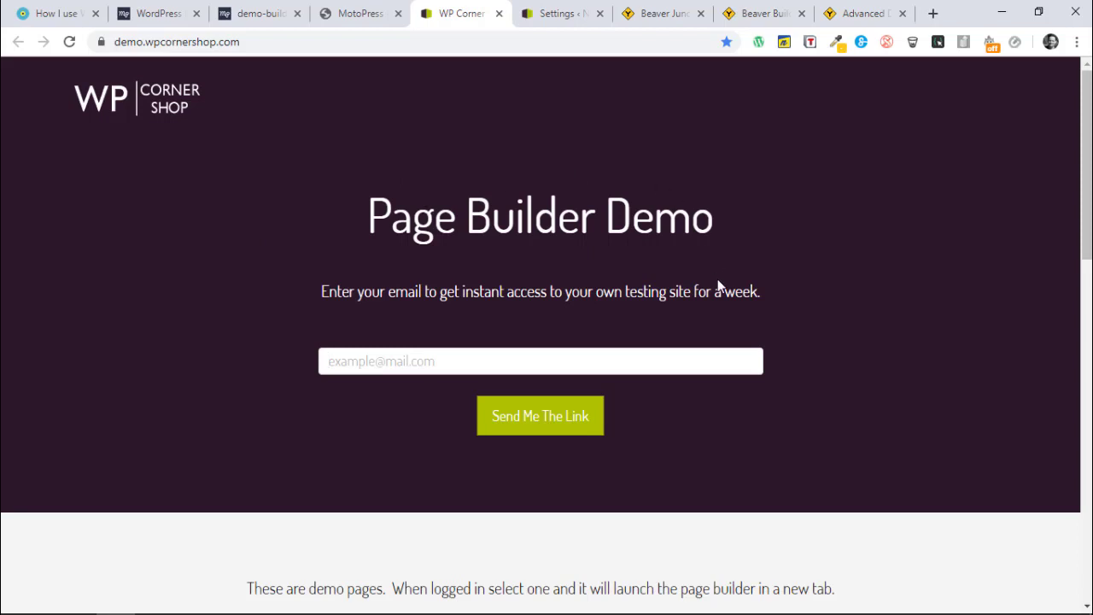
pyautogui.click(359, 13)
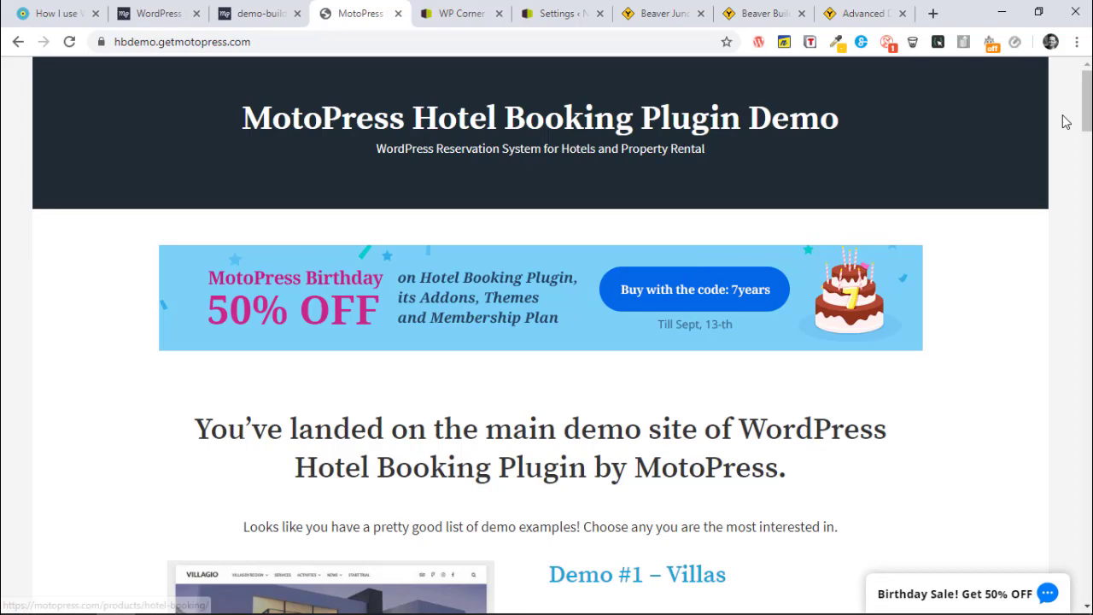
pyautogui.scroll(-2, 1088, 109)
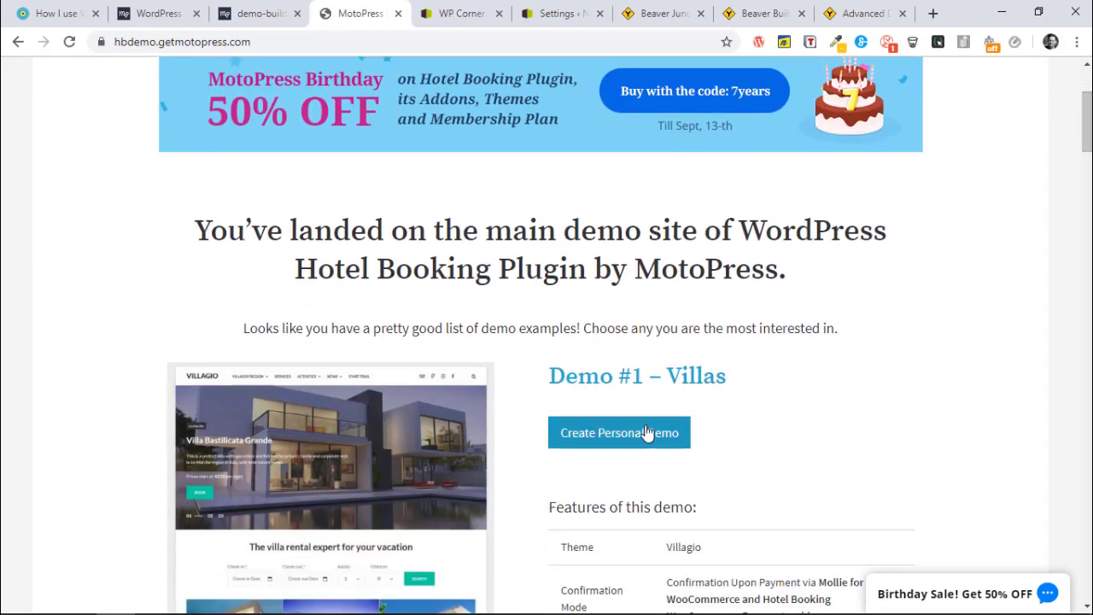
pyautogui.click(618, 435)
pyautogui.click(618, 436)
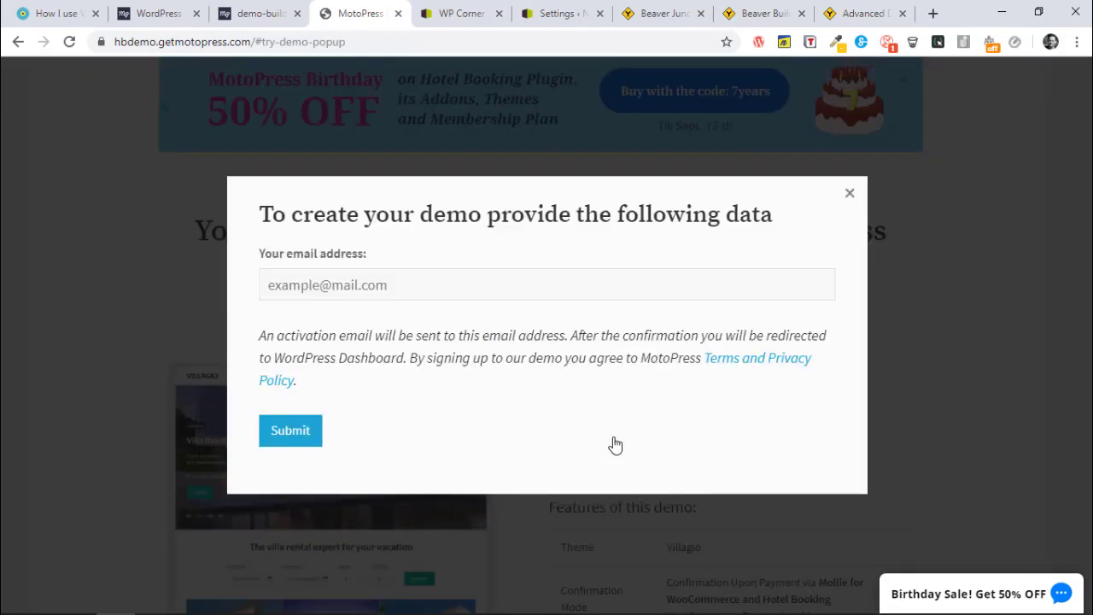
pyautogui.click(851, 195)
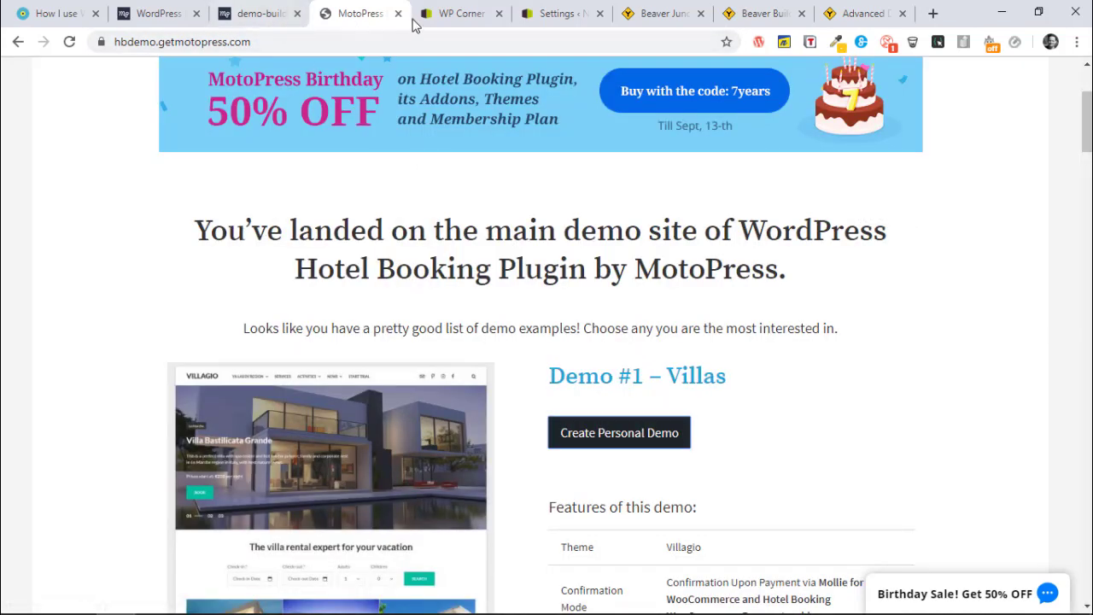
pyautogui.click(440, 16)
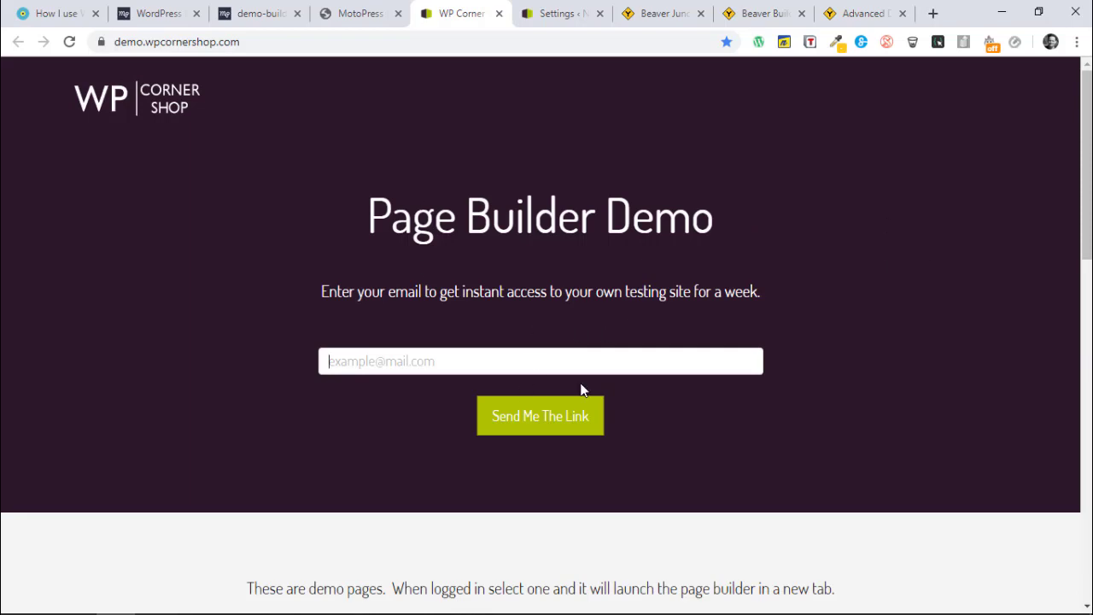
pyautogui.click(41, 11)
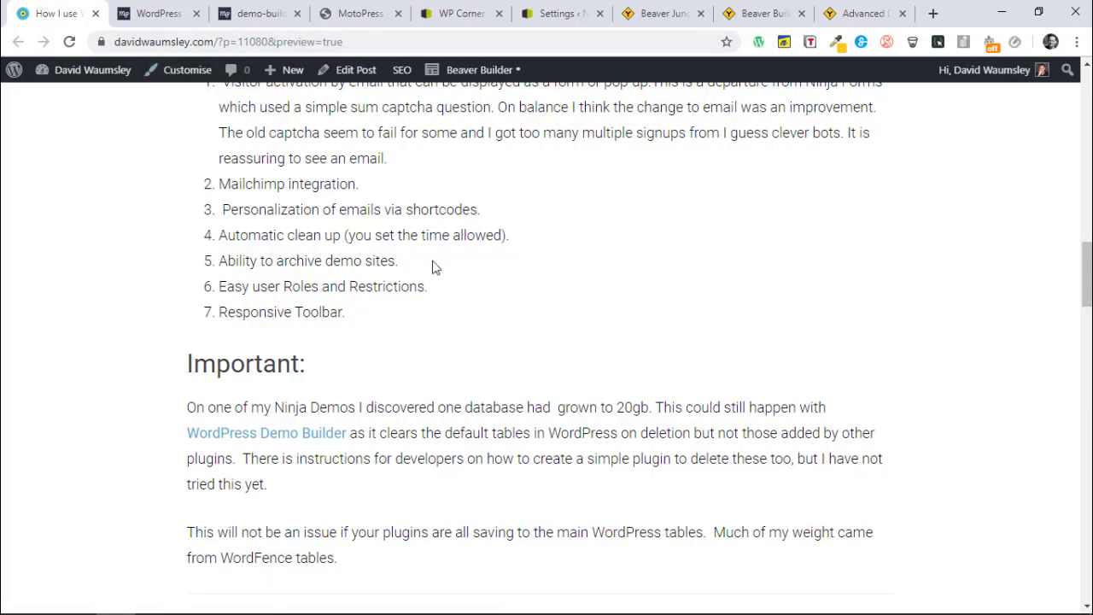
# Look over the post's demo CSS code block, then return to the WP Corner Shop Page Builder Demo signup.
pyautogui.scroll(-10, 432, 268)
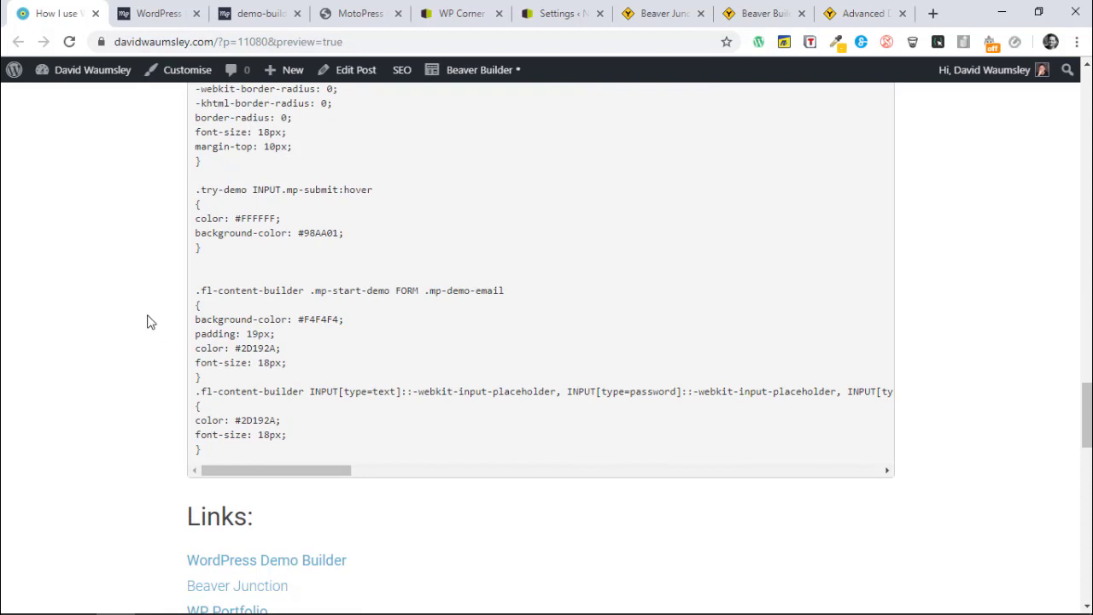
pyautogui.click(458, 15)
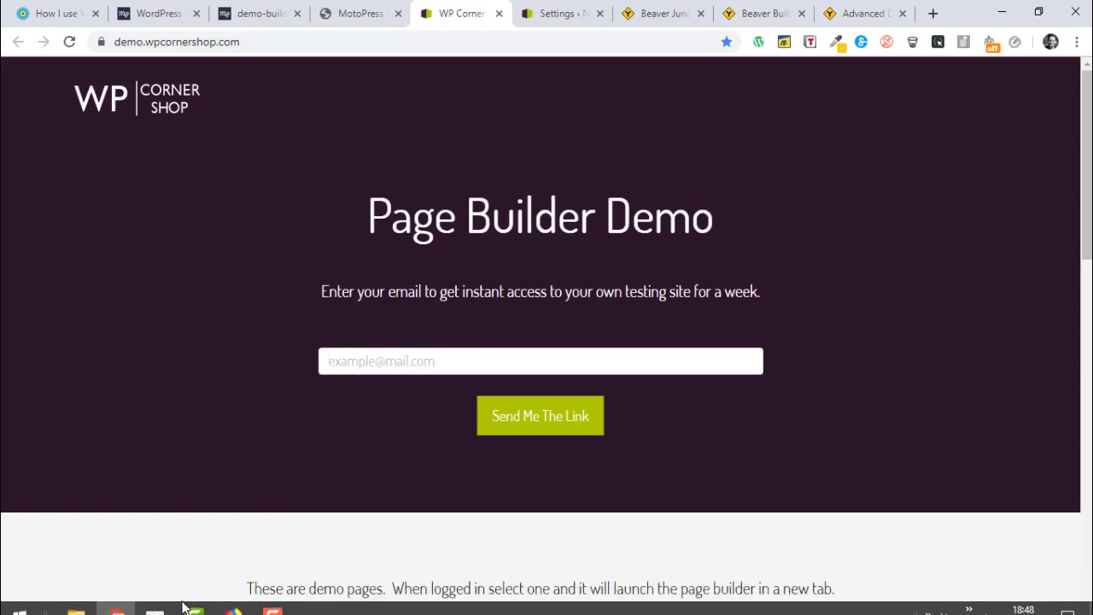
# In Firefox, highlight the sandbox's unique ID in the address bar and scroll to the starter templates gallery.
pyautogui.click(229, 604)
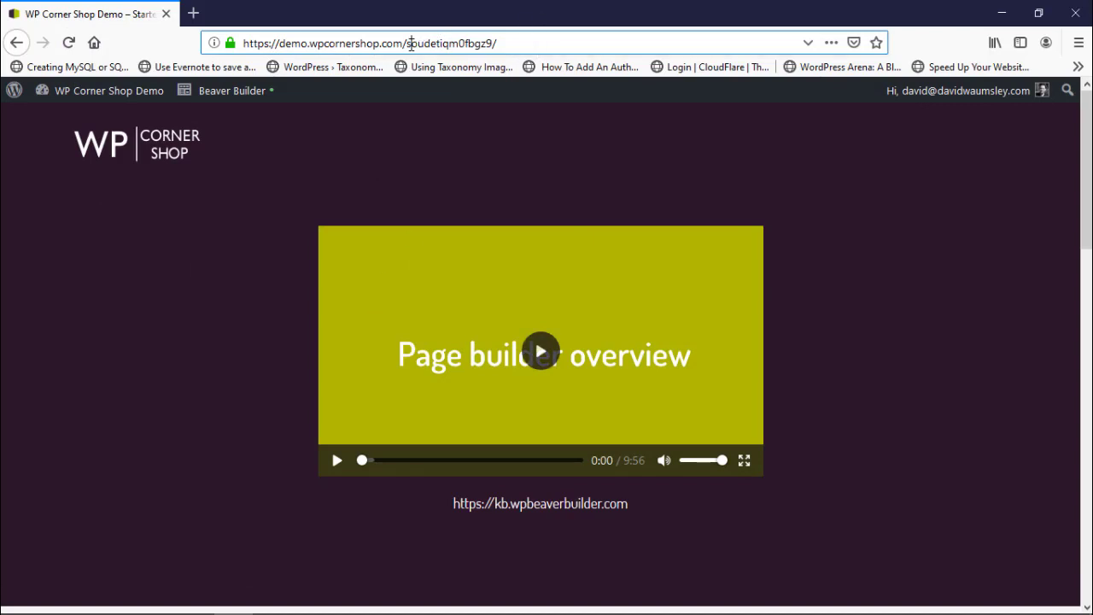
pyautogui.moveTo(410, 43); pyautogui.dragTo(498, 42)
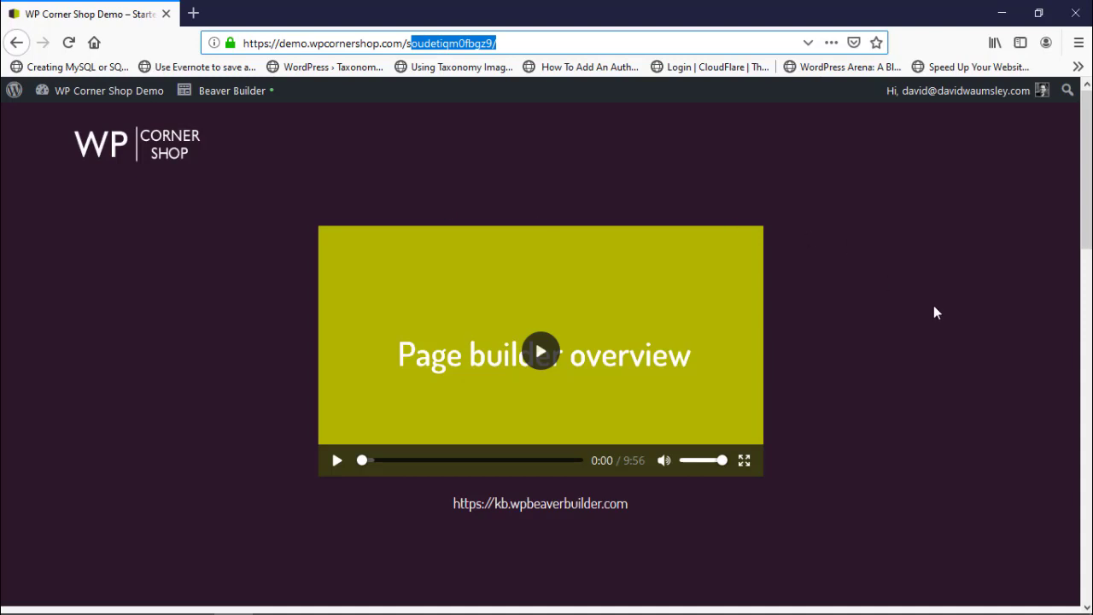
pyautogui.scroll(-5, 939, 316)
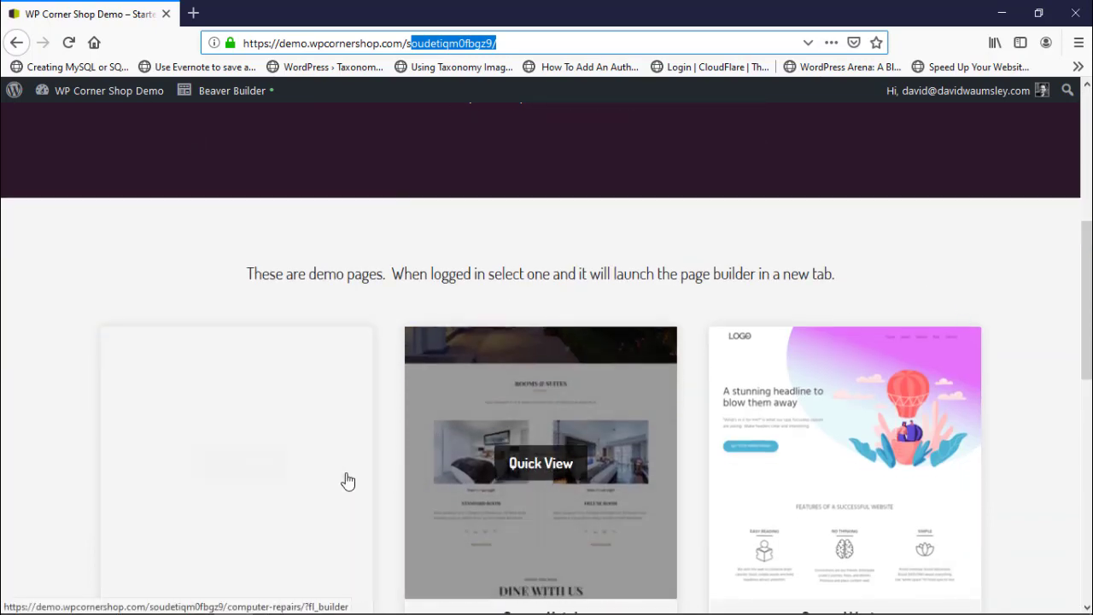
pyautogui.moveTo(257, 459)
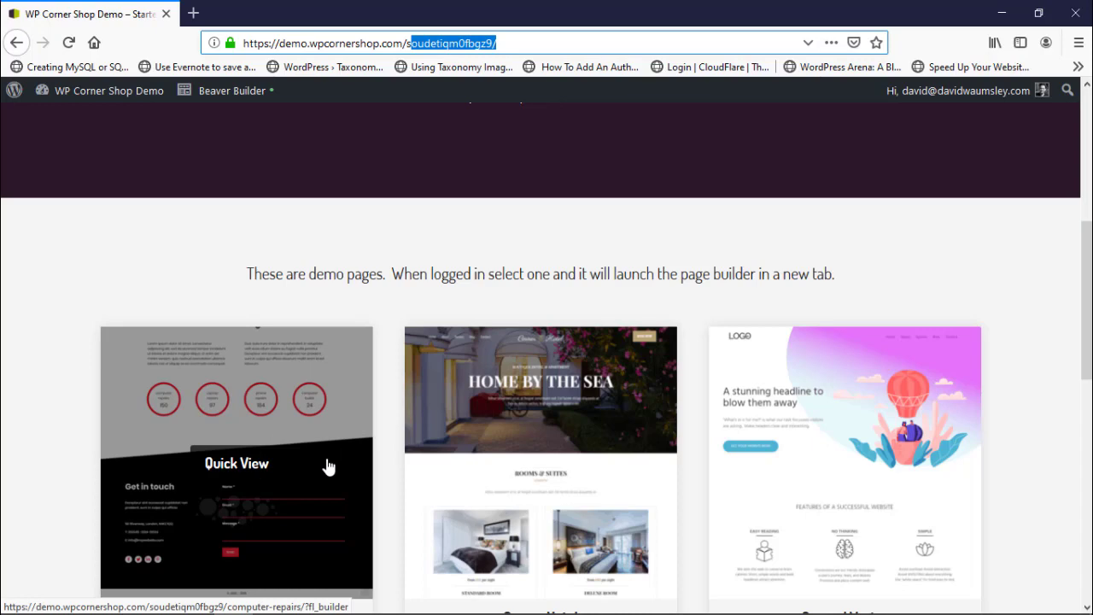
pyautogui.moveTo(439, 434)
pyautogui.moveTo(222, 461)
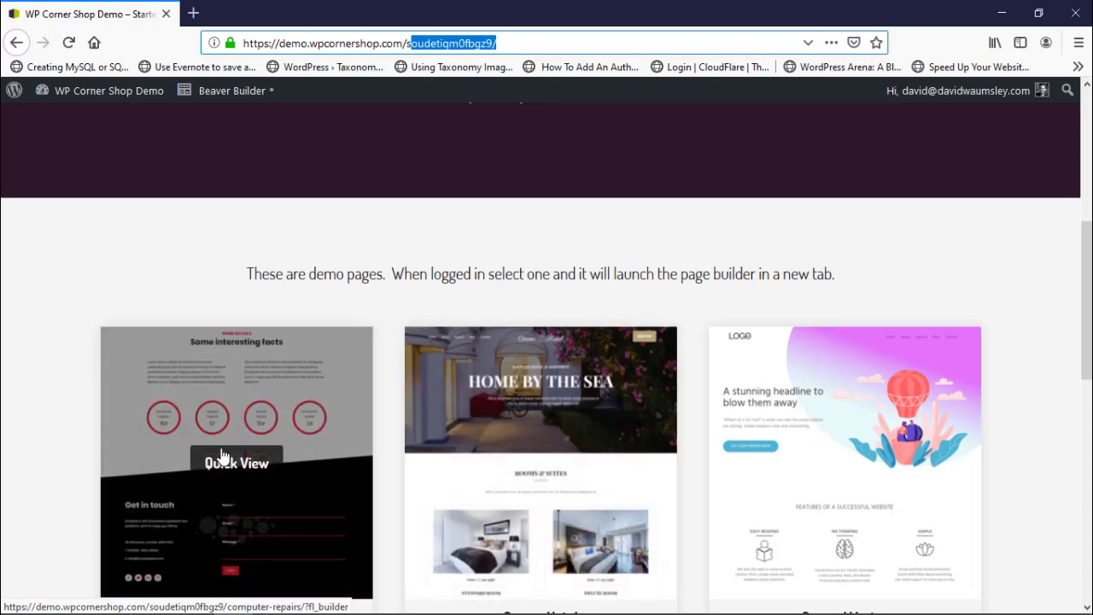
pyautogui.moveTo(471, 463)
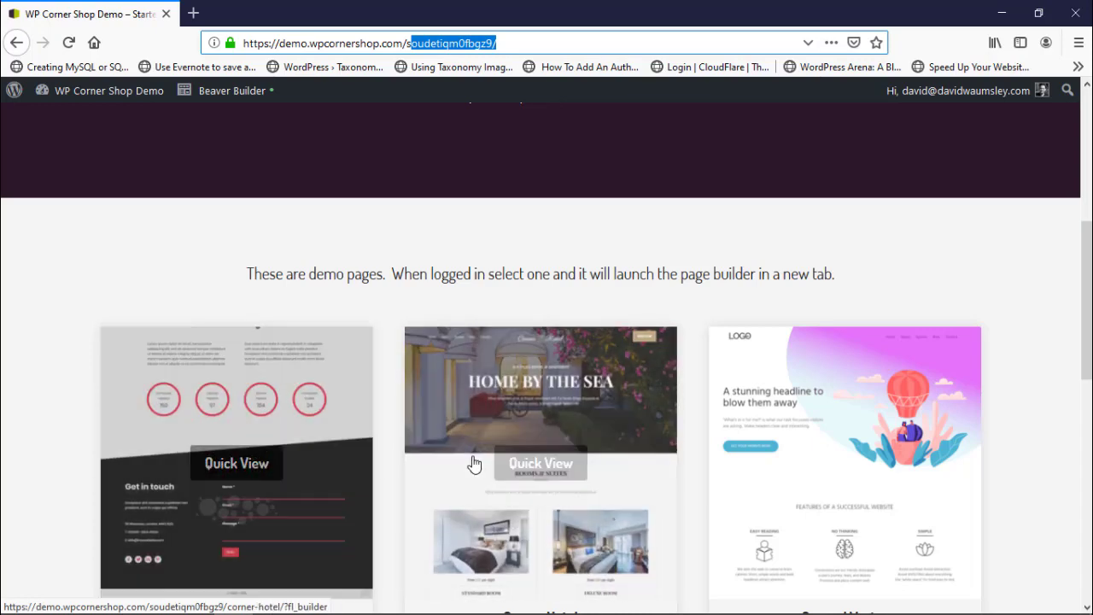
pyautogui.moveTo(220, 501)
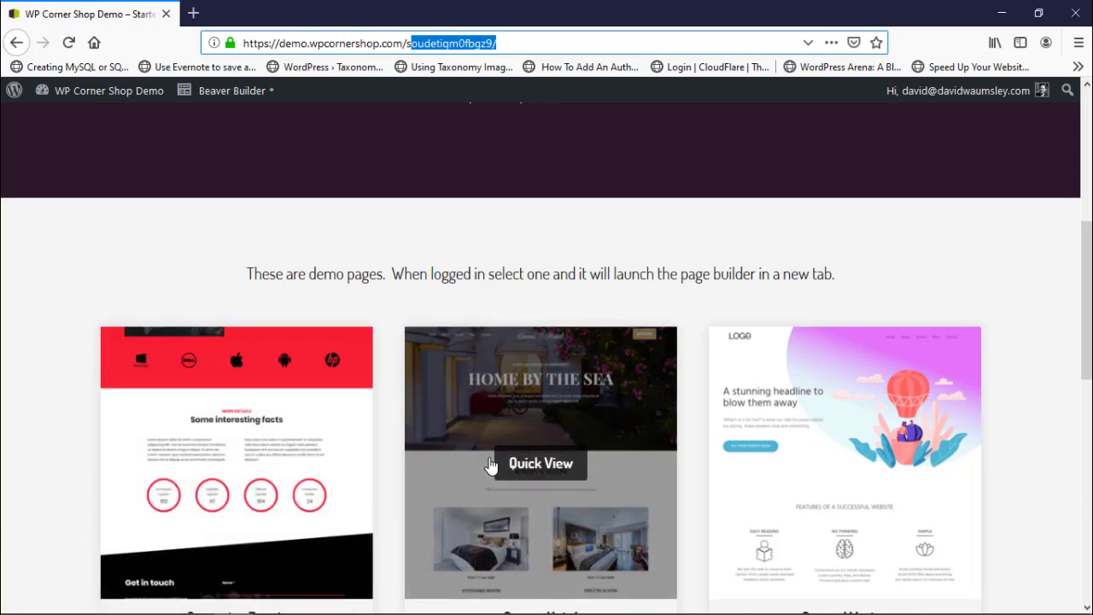
pyautogui.scroll(-3, 488, 464)
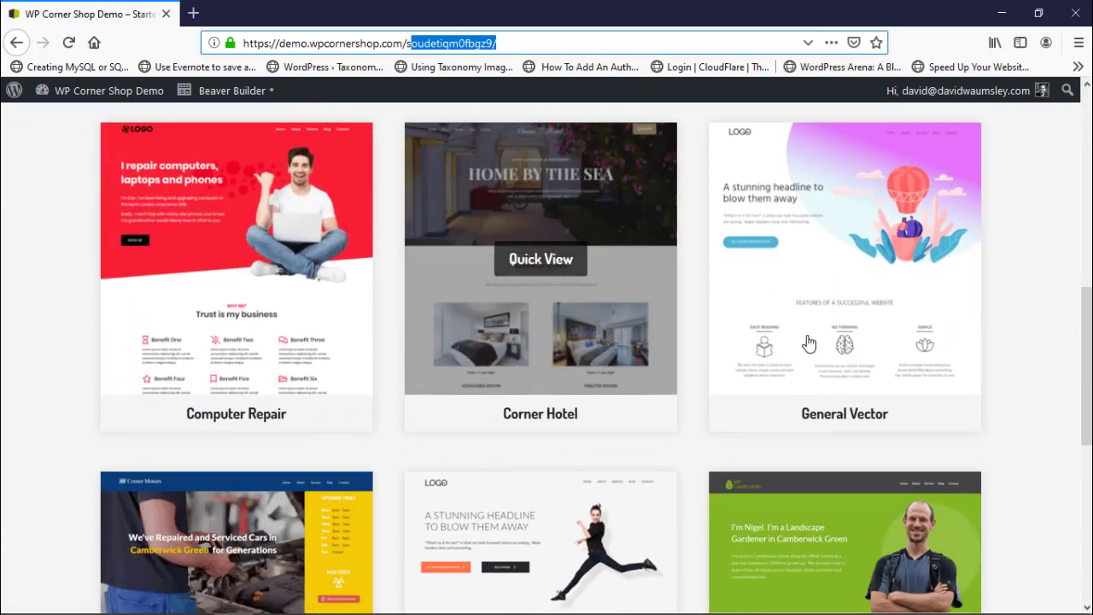
pyautogui.moveTo(651, 291)
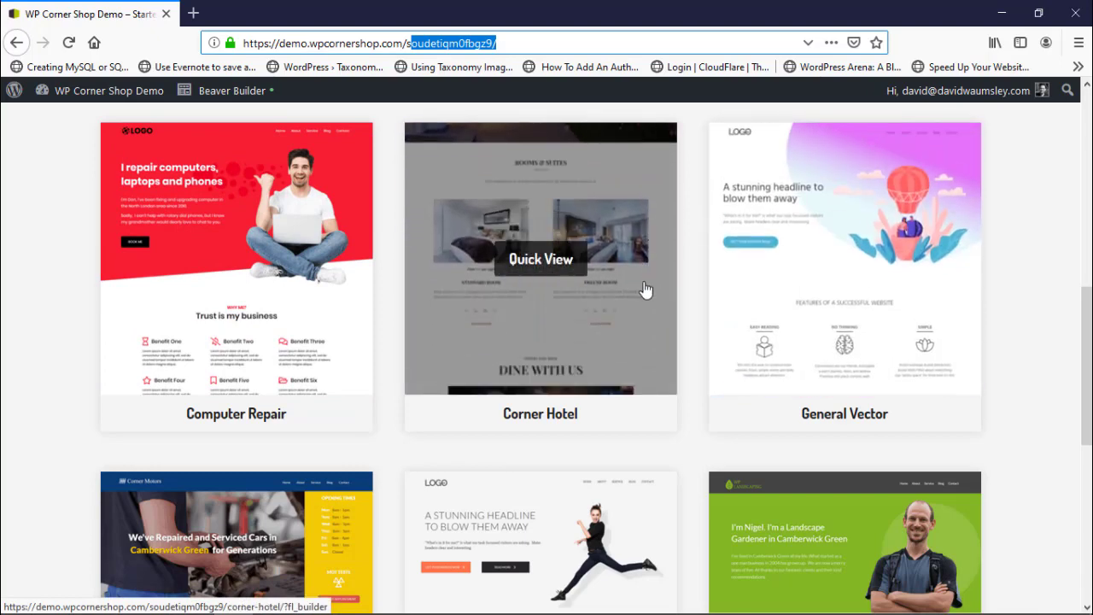
pyautogui.moveTo(347, 305)
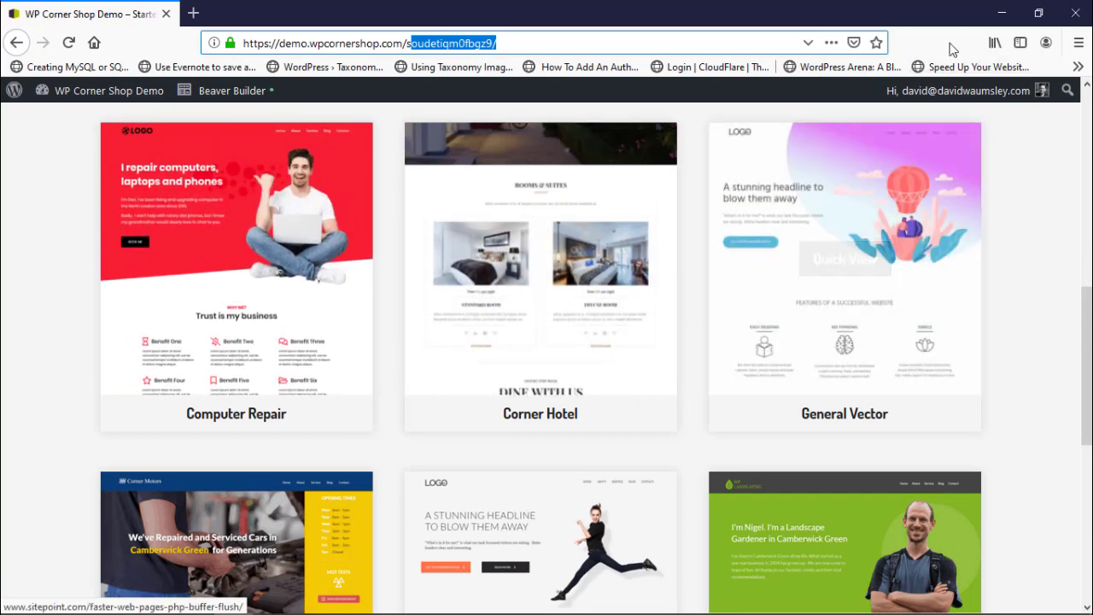
# Go from the Demo > Settings page in Chrome to the Demo Builder documentation PDF.
pyautogui.click(1001, 15)
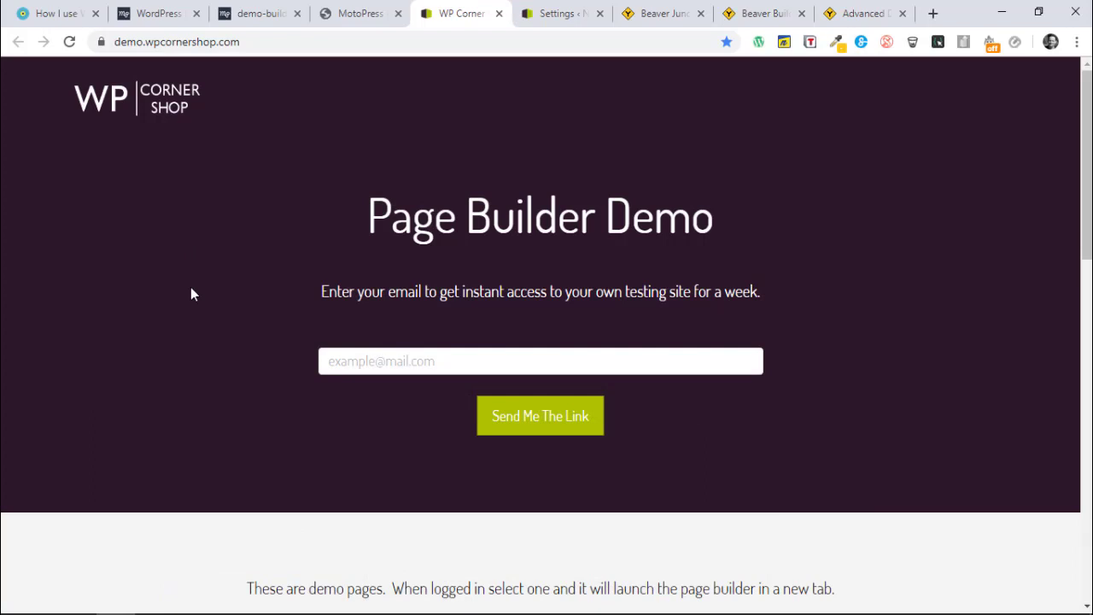
pyautogui.click(546, 15)
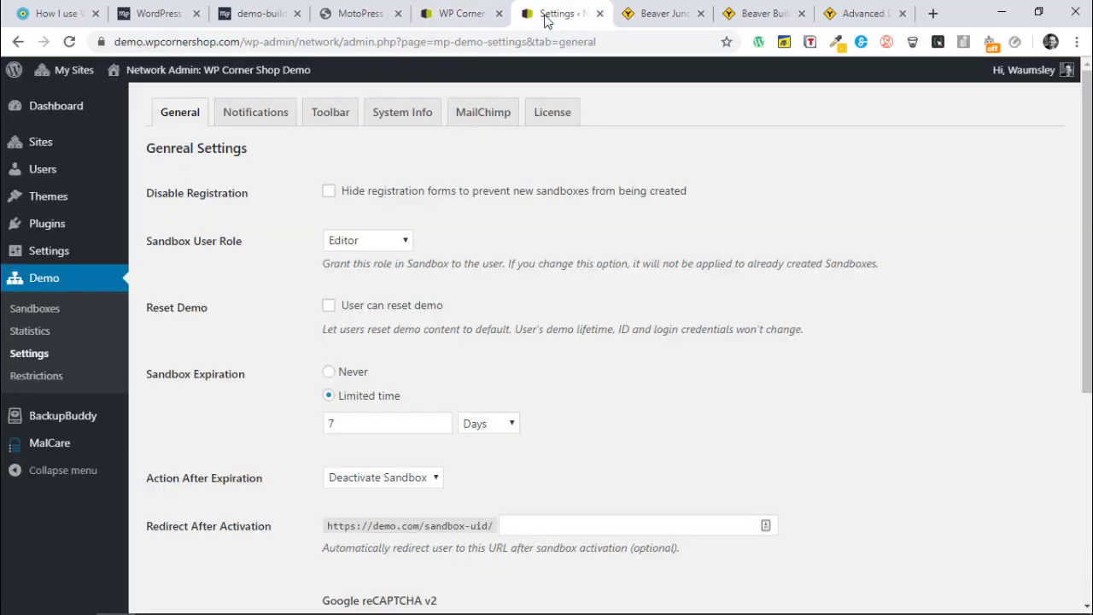
pyautogui.moveTo(75, 234)
pyautogui.click(256, 14)
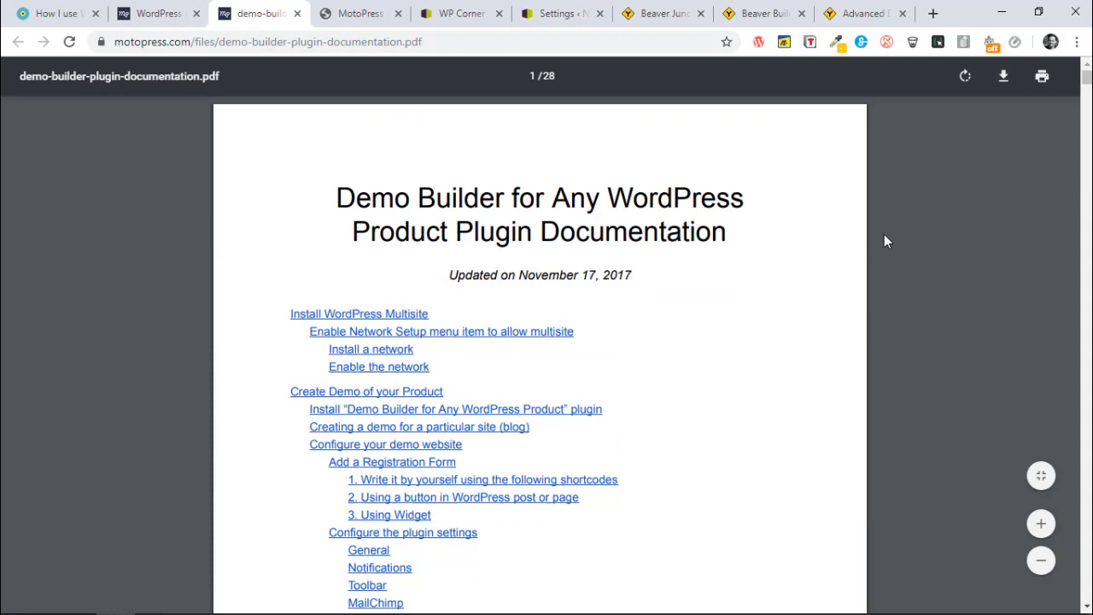
# Scroll the PDF to the multisite setup and select the wp-config.php multisite code.
pyautogui.scroll(-10, 884, 242)
pyautogui.scroll(-5, 884, 242)
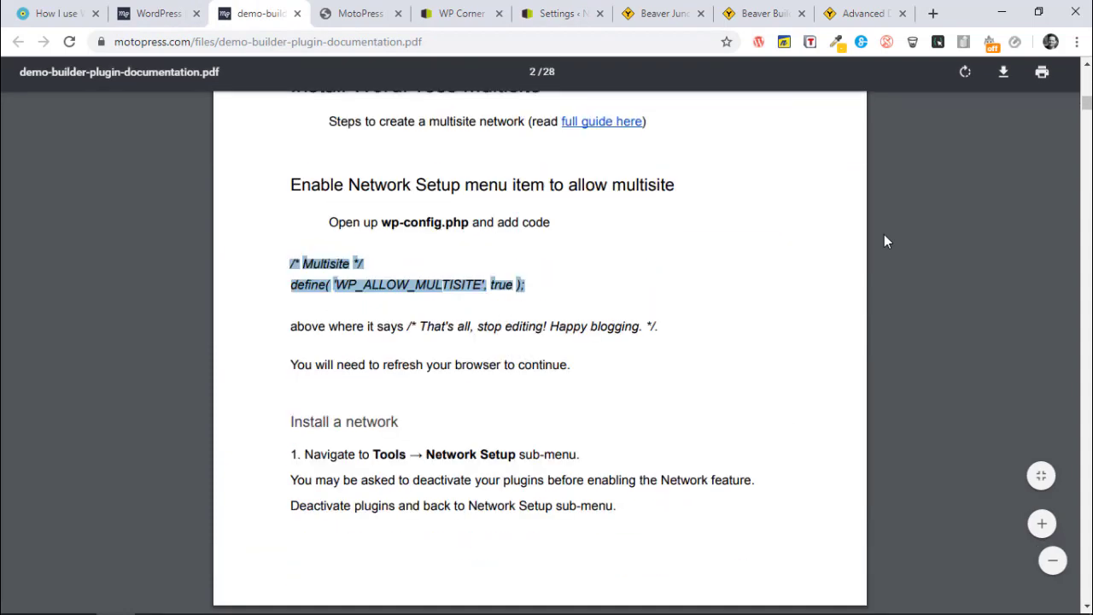
pyautogui.click(751, 285)
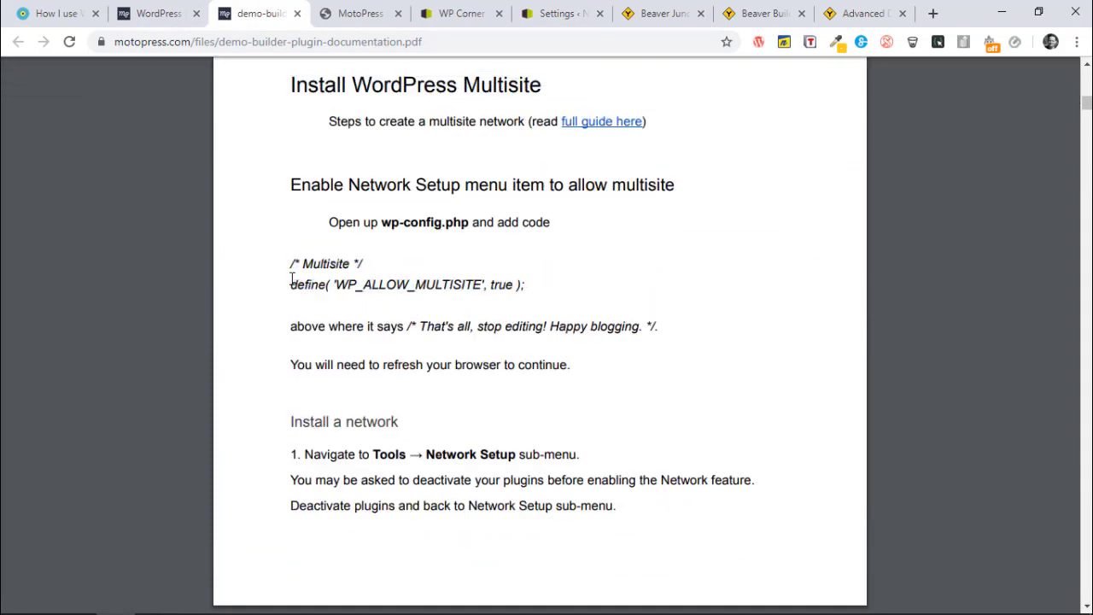
pyautogui.moveTo(291, 262); pyautogui.dragTo(545, 289)
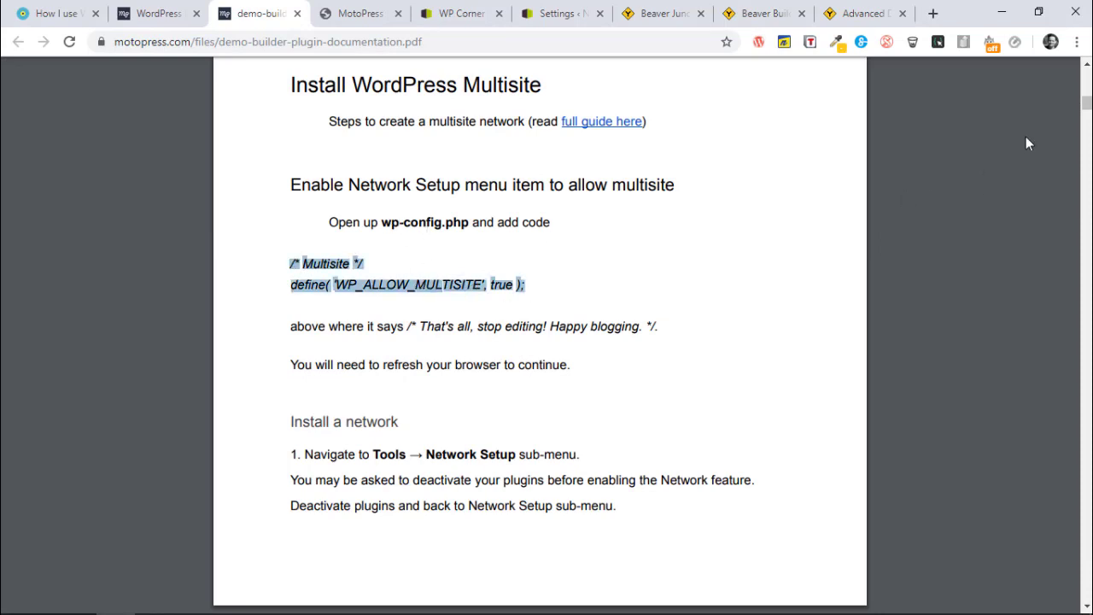
# Scroll through the remaining setup pages, then return to the Demo Builder General Settings.
pyautogui.scroll(-3, 1031, 144)
pyautogui.scroll(-5, 540, 342)
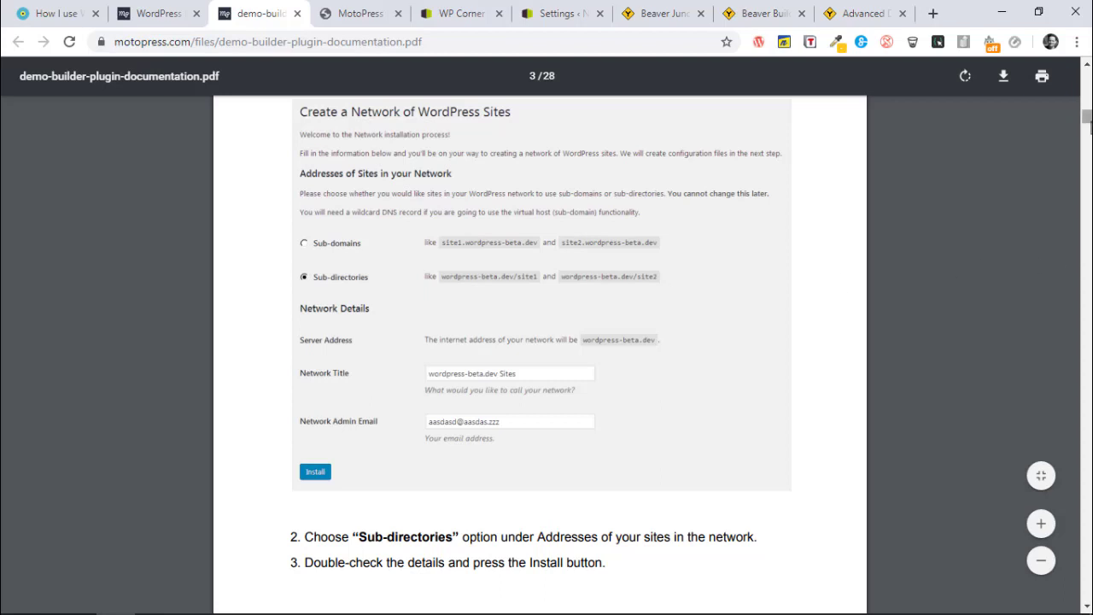
pyautogui.scroll(-10, 470, 335)
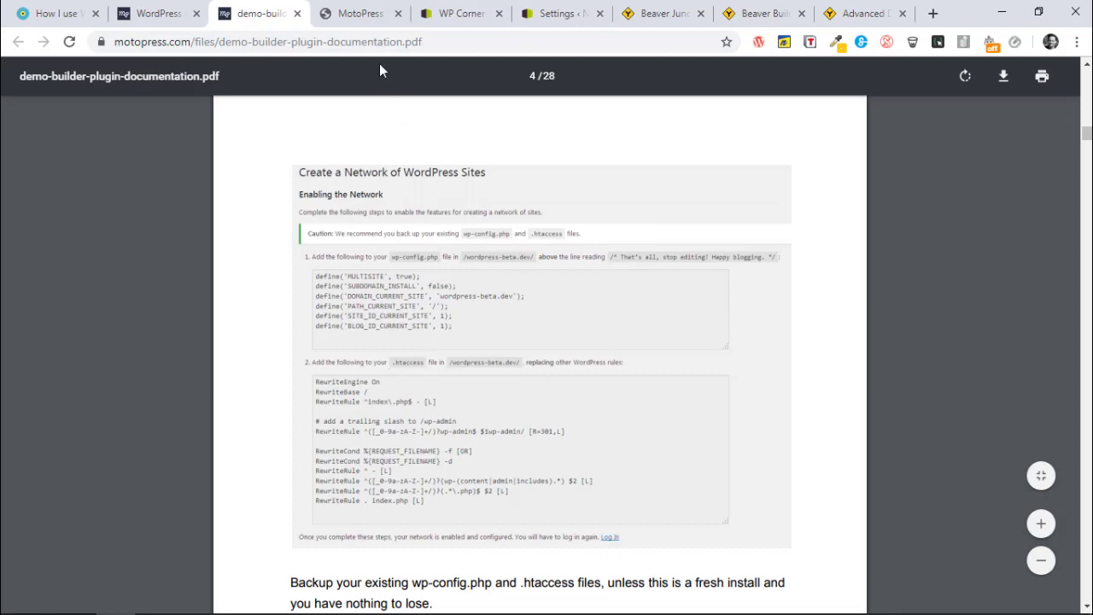
pyautogui.click(357, 14)
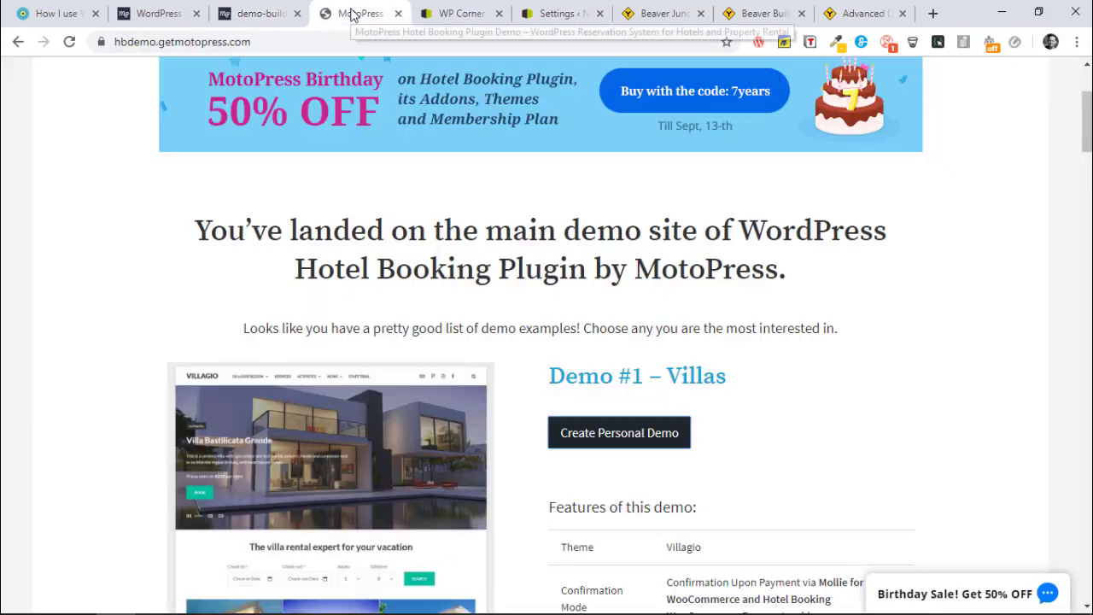
pyautogui.click(469, 15)
# Review the Sandbox User Role choices on General Settings, leaving the role as Editor.
pyautogui.click(521, 20)
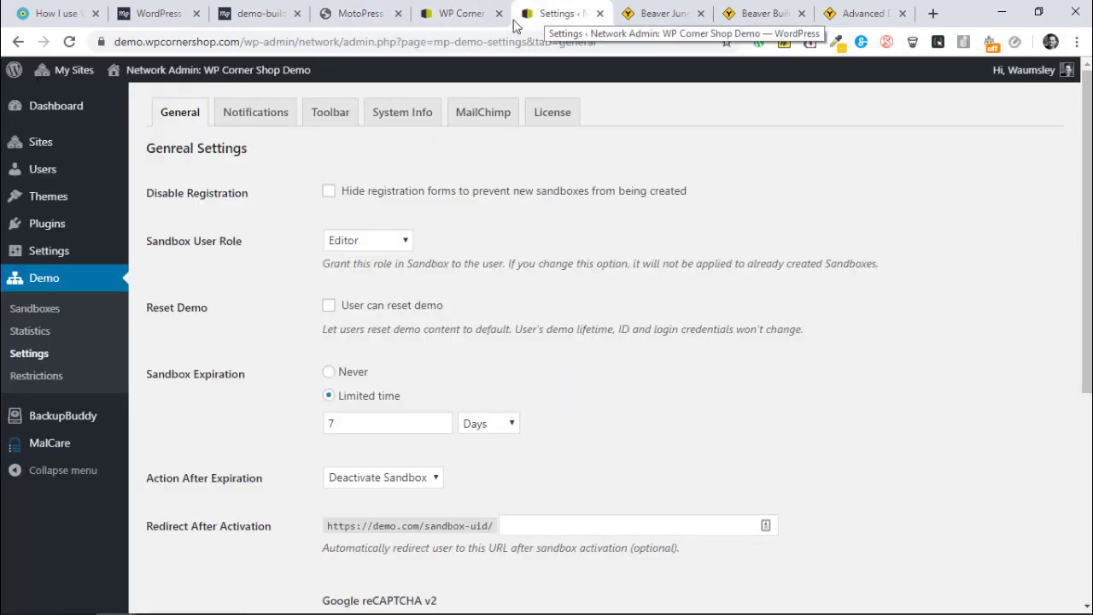
pyautogui.moveTo(74, 75)
pyautogui.moveTo(71, 103)
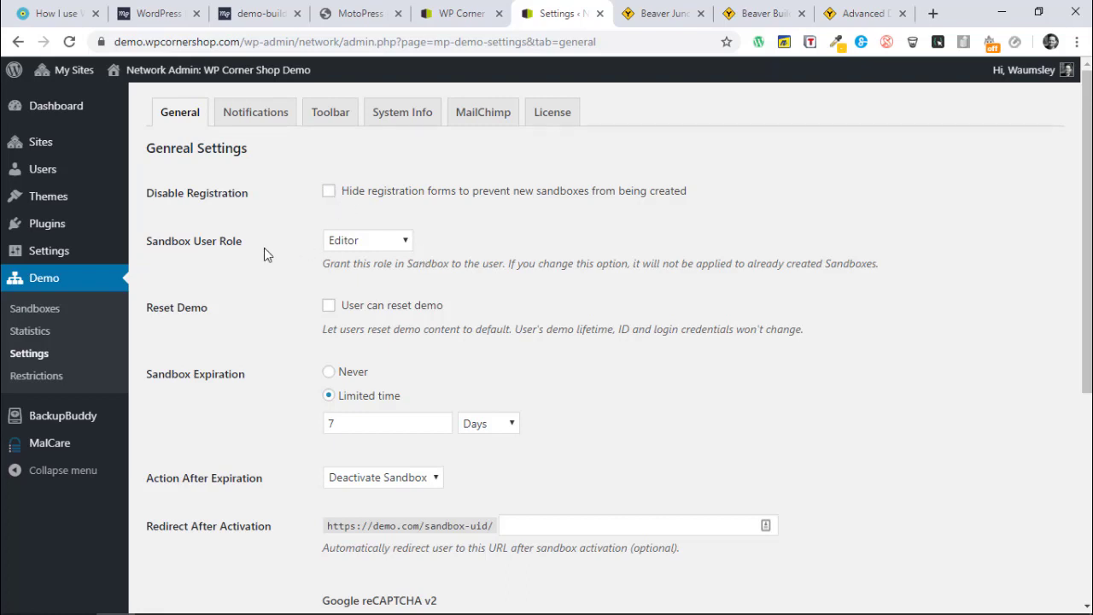
pyautogui.click(380, 241)
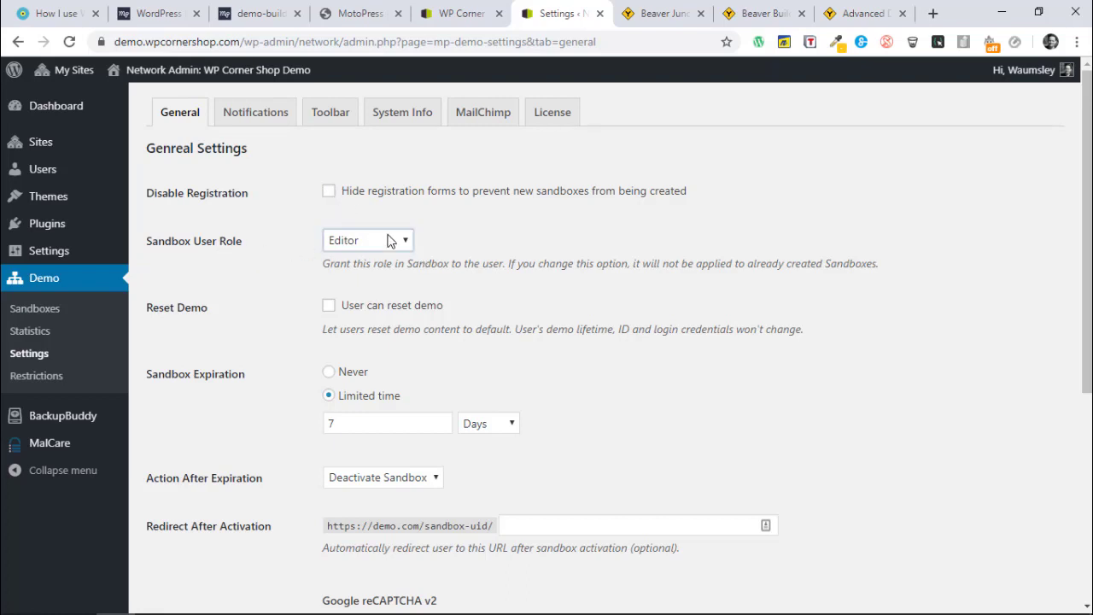
pyautogui.click(494, 235)
pyautogui.click(442, 426)
pyautogui.click(493, 430)
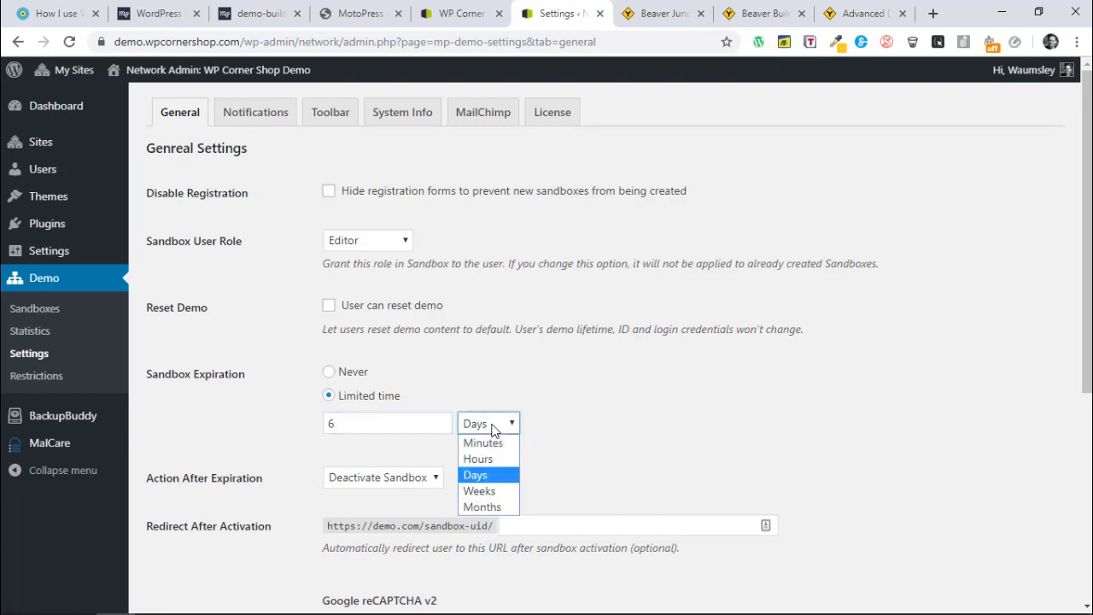
pyautogui.click(429, 457)
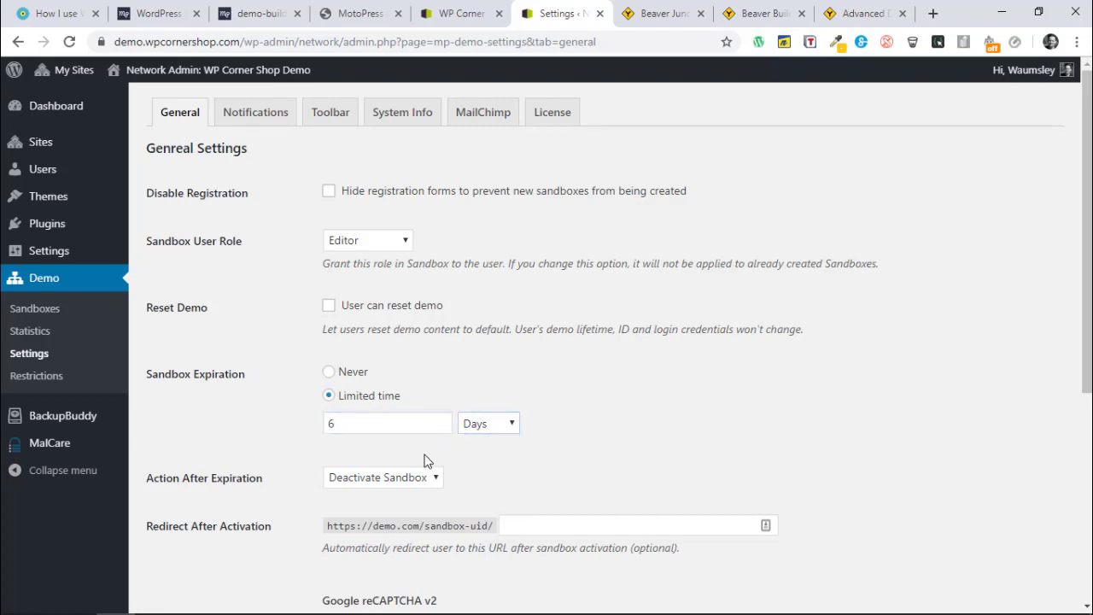
pyautogui.click(434, 483)
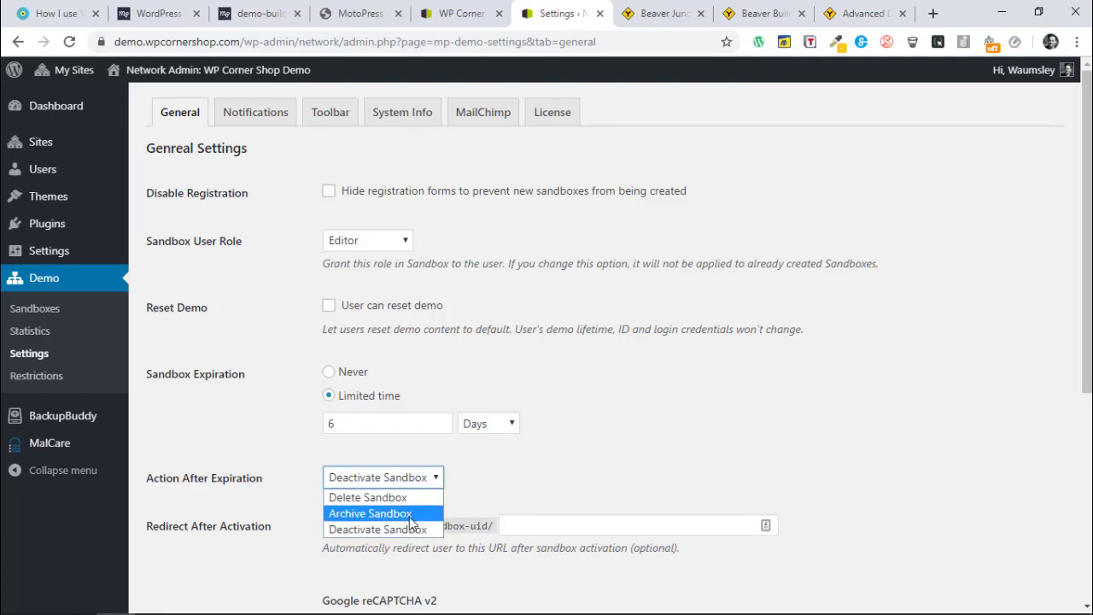
pyautogui.click(549, 494)
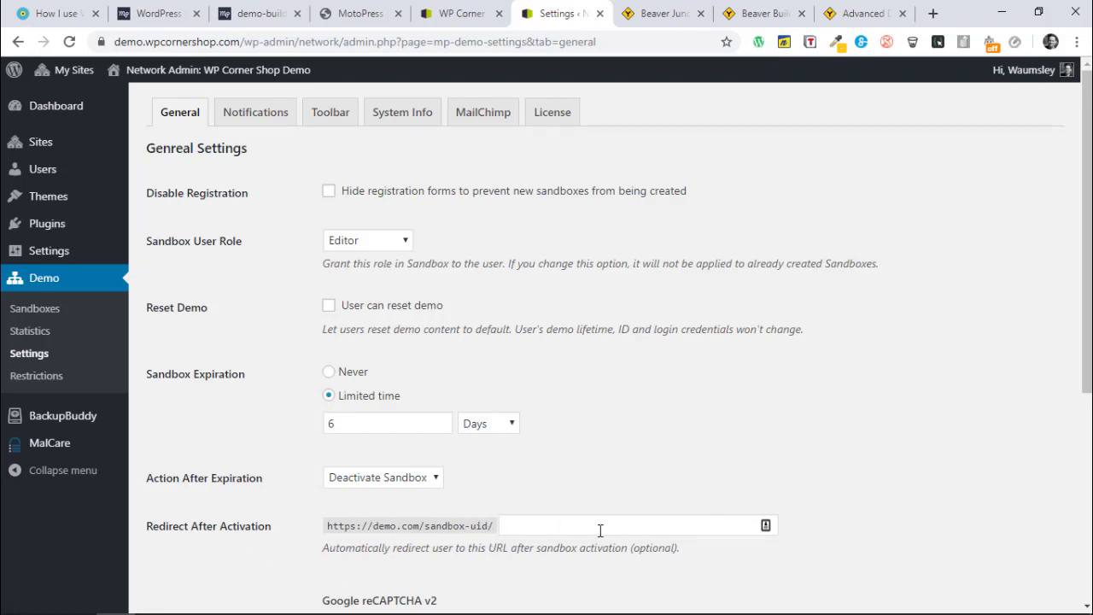
pyautogui.moveTo(1081, 379); pyautogui.dragTo(1087, 551)
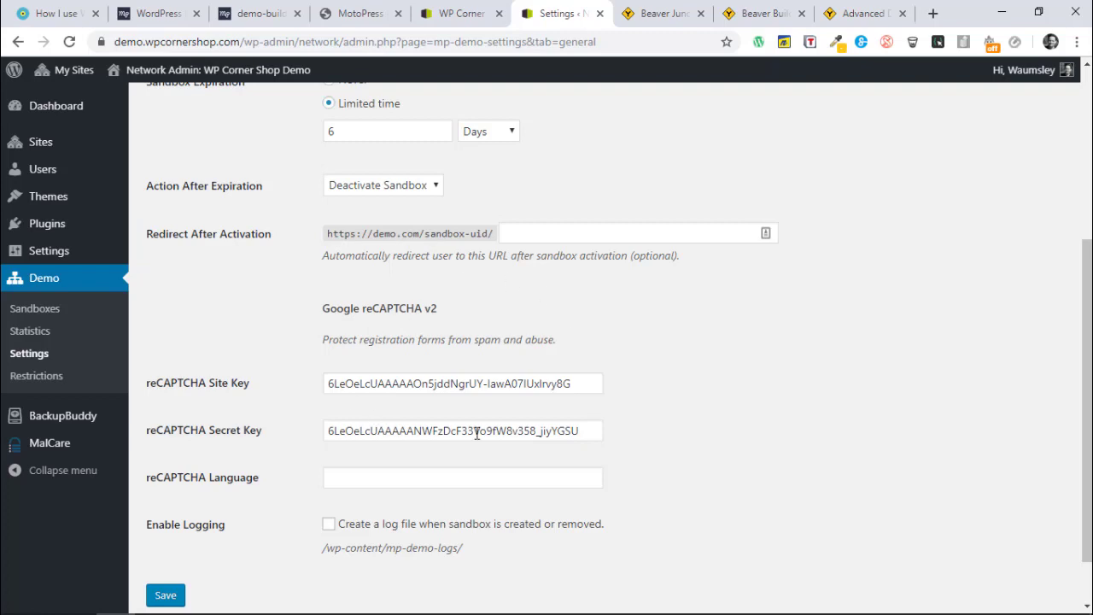
pyautogui.click(452, 14)
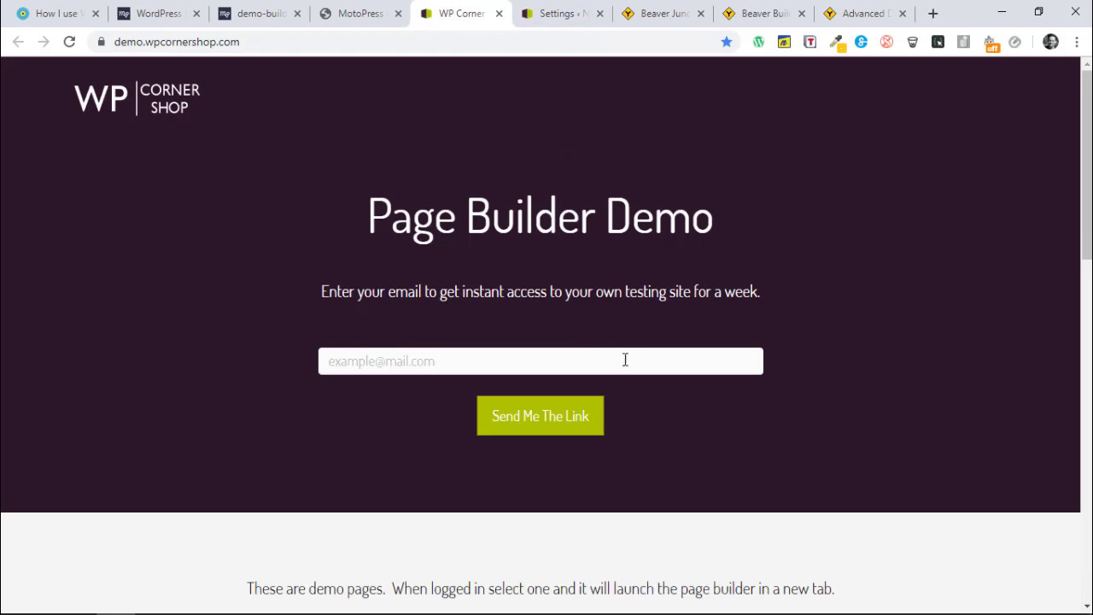
pyautogui.click(556, 19)
pyautogui.scroll(-1, 803, 463)
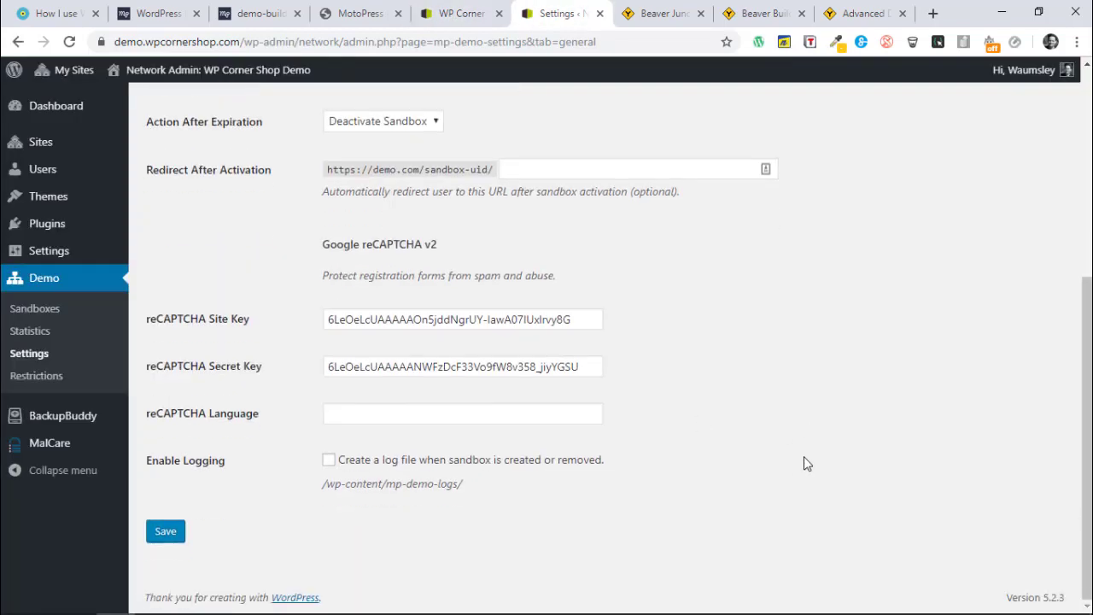
pyautogui.scroll(5, 803, 456)
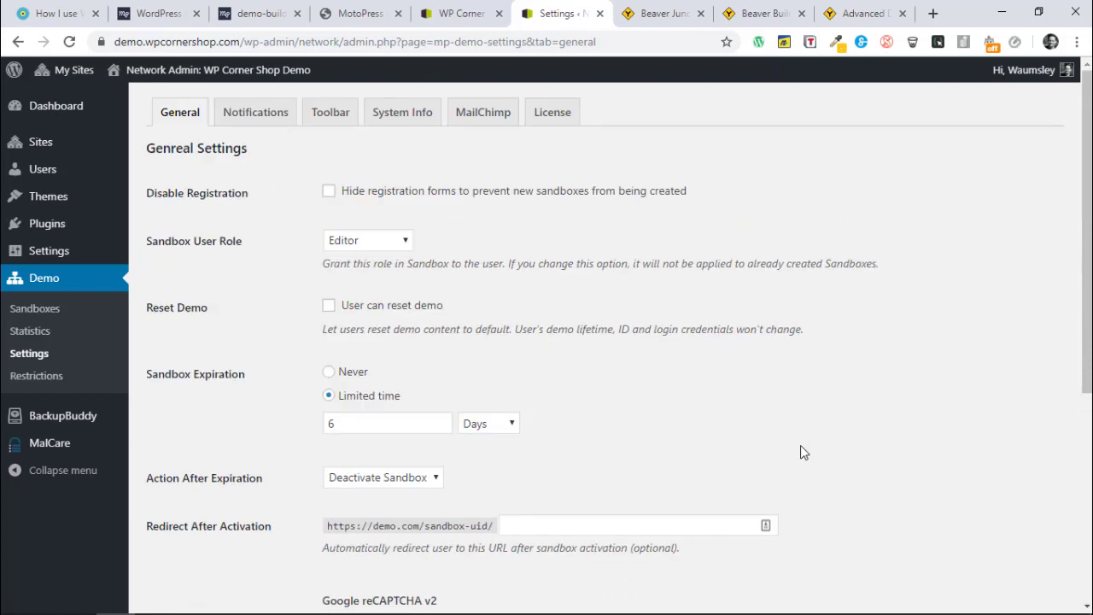
# Open the Notifications tab and review the 'Your demo site is ready' email template and its placeholder tags.
pyautogui.click(246, 116)
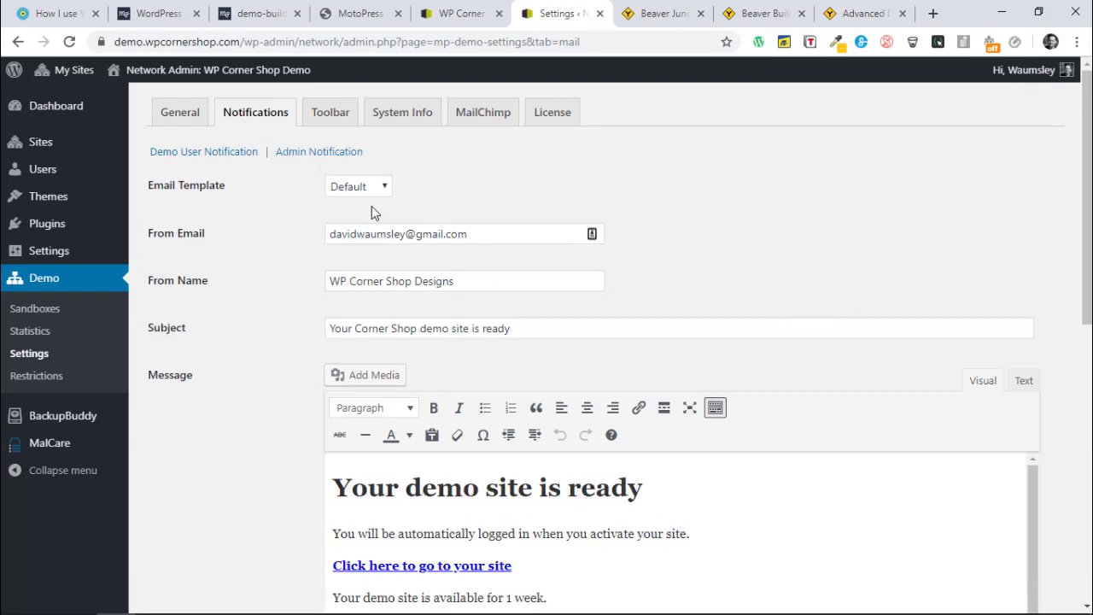
pyautogui.scroll(-2, 639, 422)
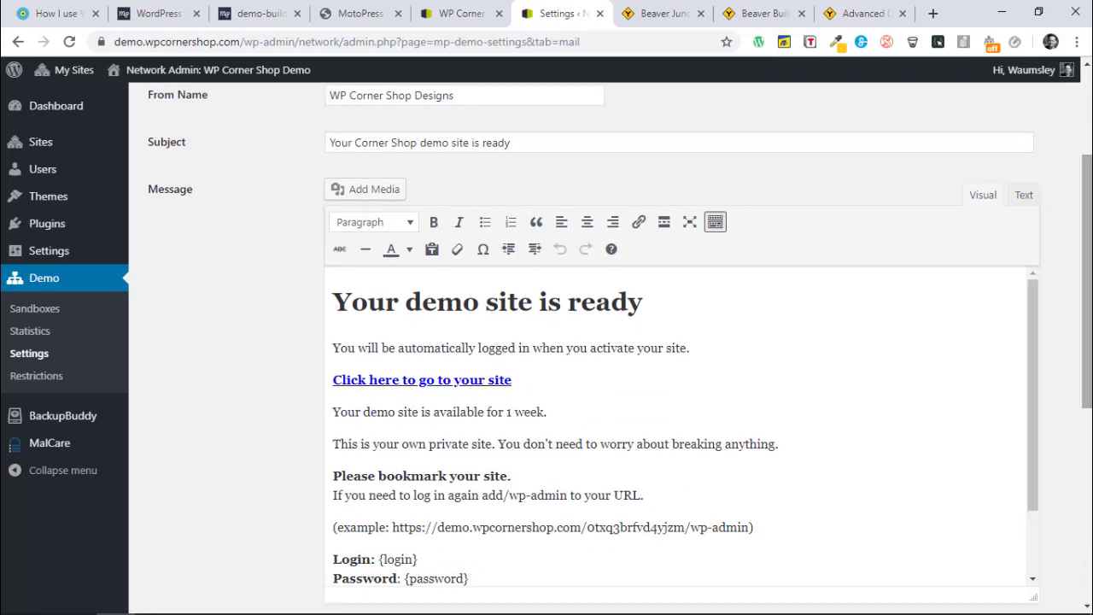
pyautogui.moveTo(1085, 378); pyautogui.dragTo(1073, 459)
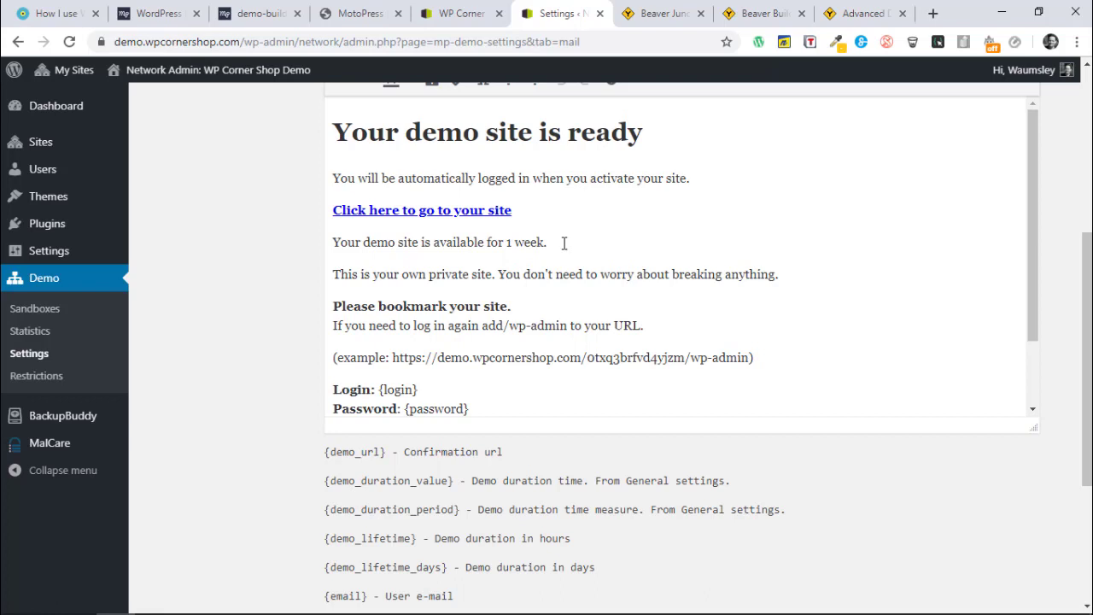
pyautogui.moveTo(564, 243); pyautogui.dragTo(343, 248)
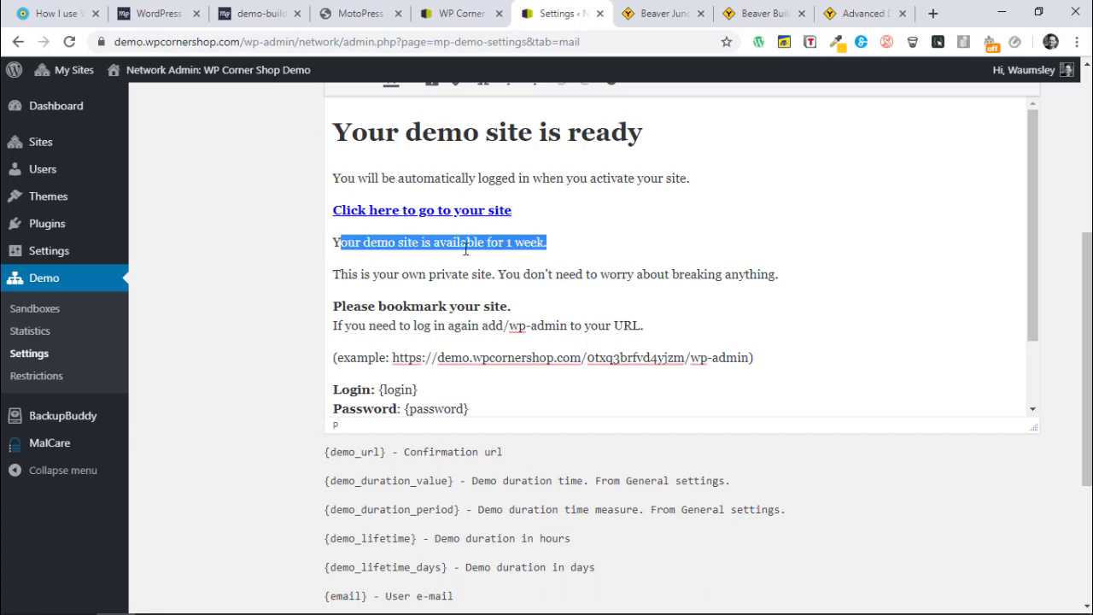
pyautogui.click(552, 248)
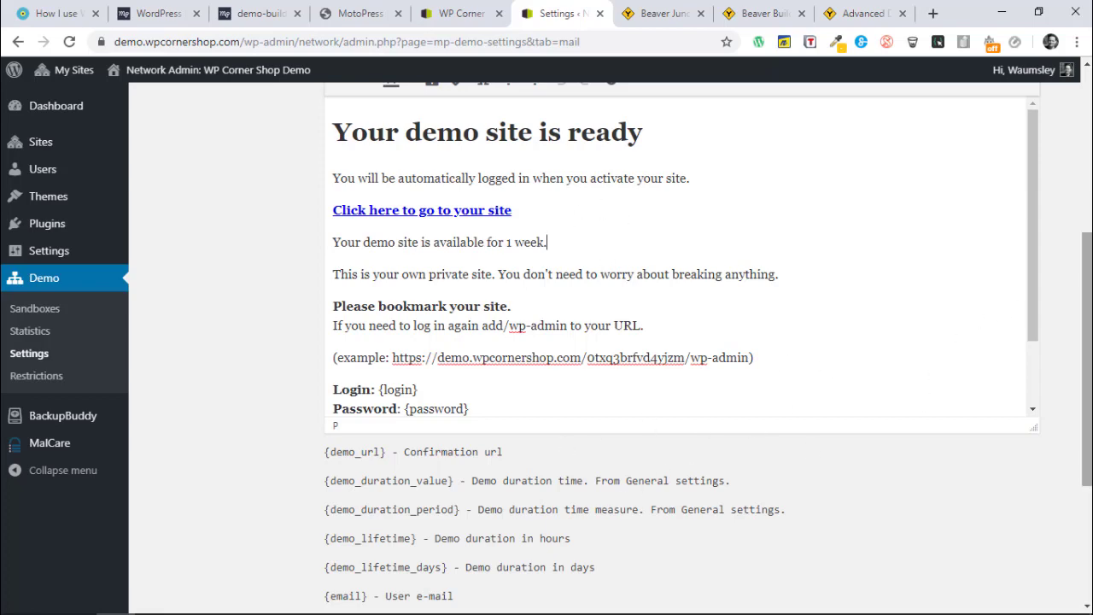
pyautogui.scroll(-3, 1072, 327)
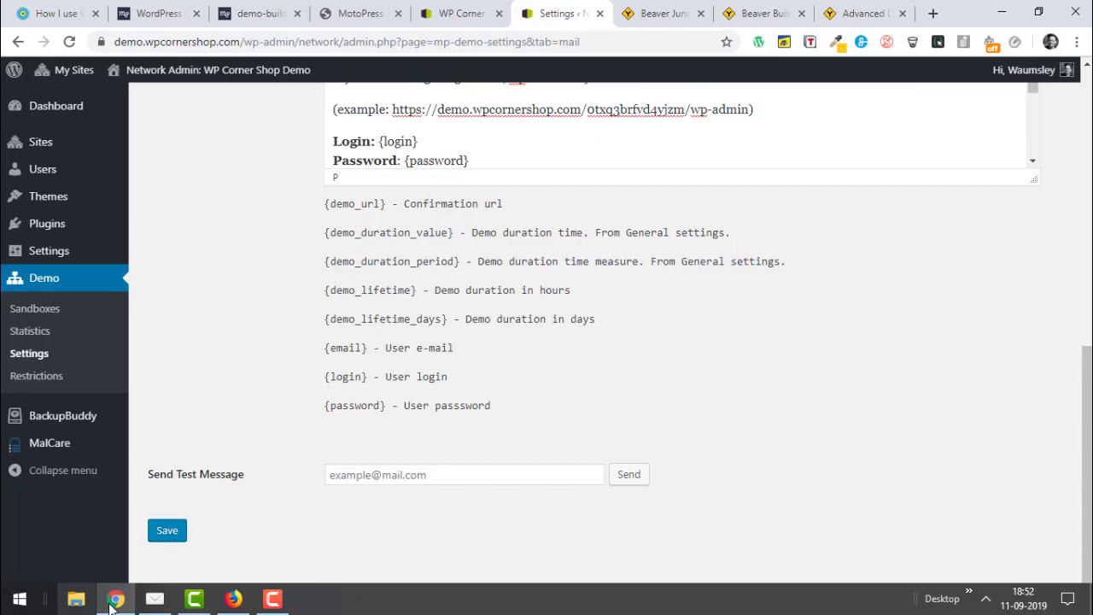
# In Mailbird, read the New Site Registration email and then the Demo website created email.
pyautogui.click(155, 598)
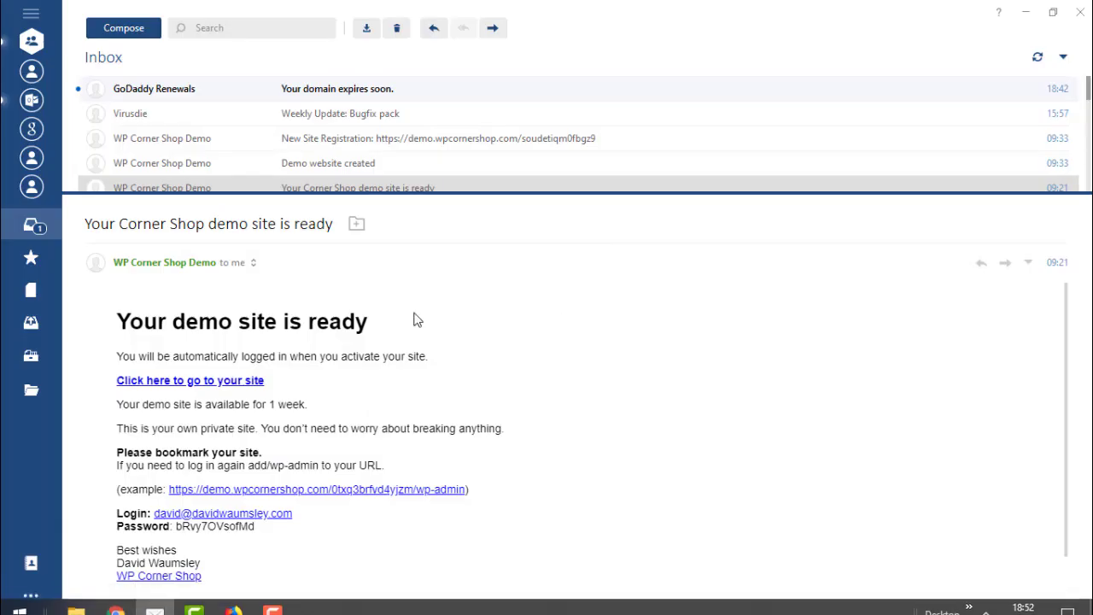
pyautogui.click(358, 142)
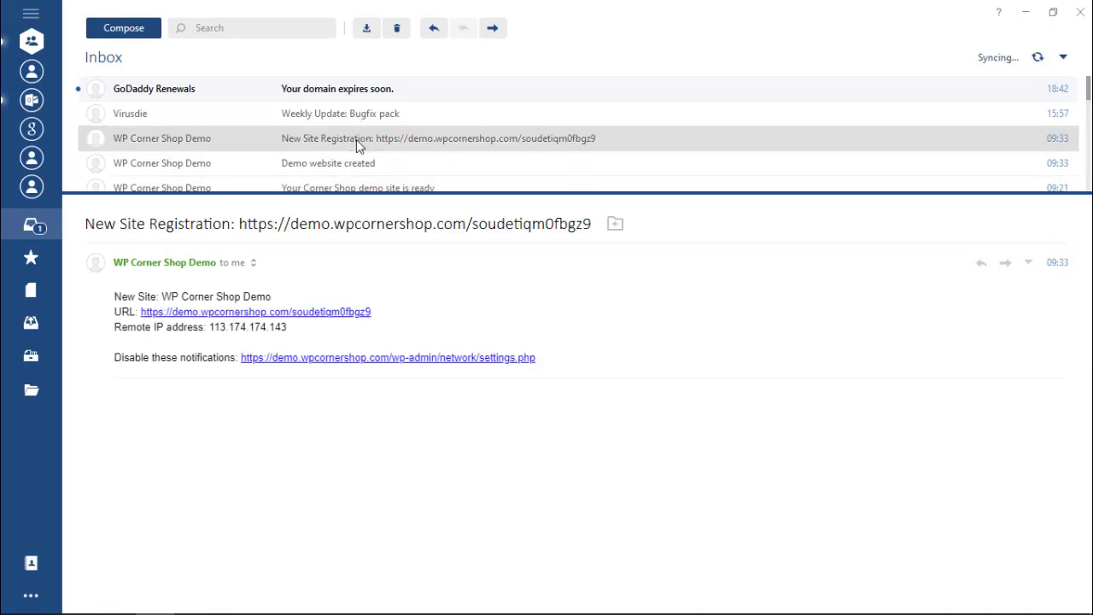
pyautogui.click(353, 164)
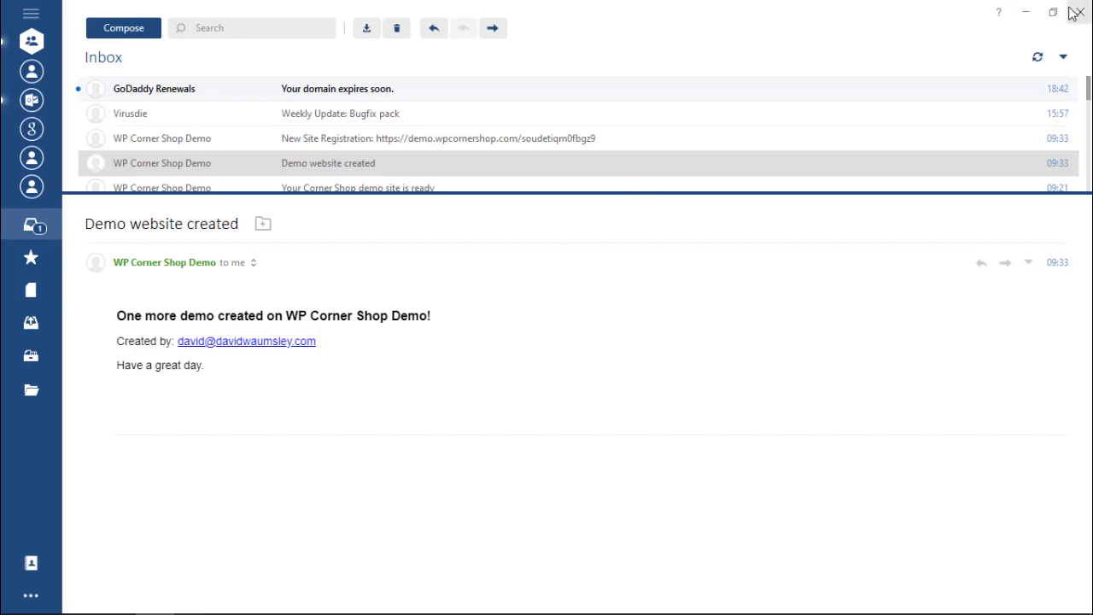
# Minimize Mailbird and open the Demo Builder Toolbar Settings tab, with Show Toolbar enabled.
pyautogui.click(1025, 12)
pyautogui.scroll(10, 671, 236)
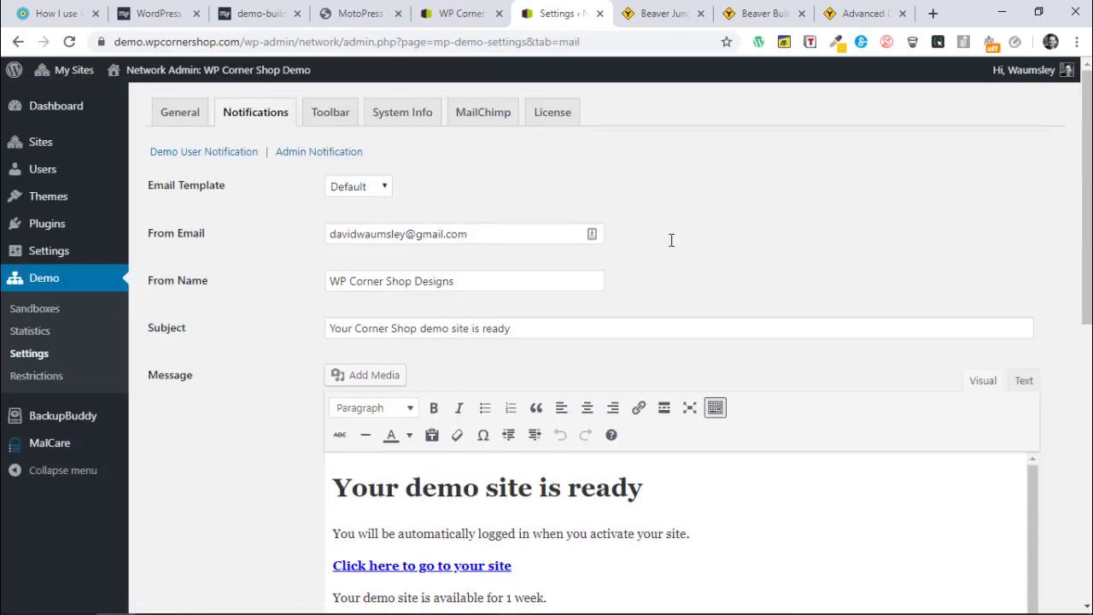
pyautogui.click(346, 120)
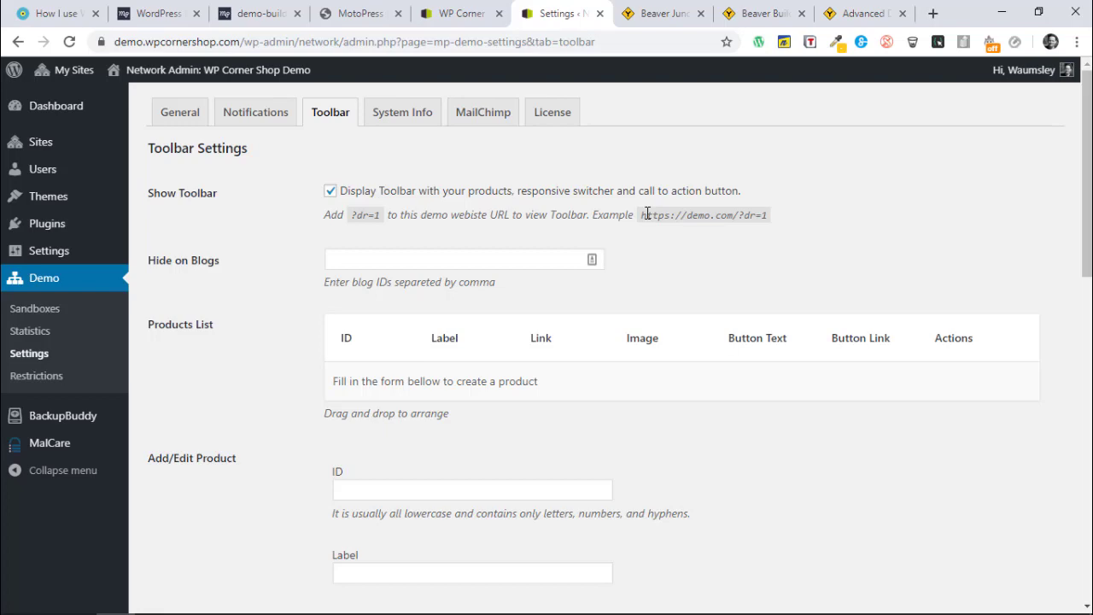
pyautogui.click(157, 12)
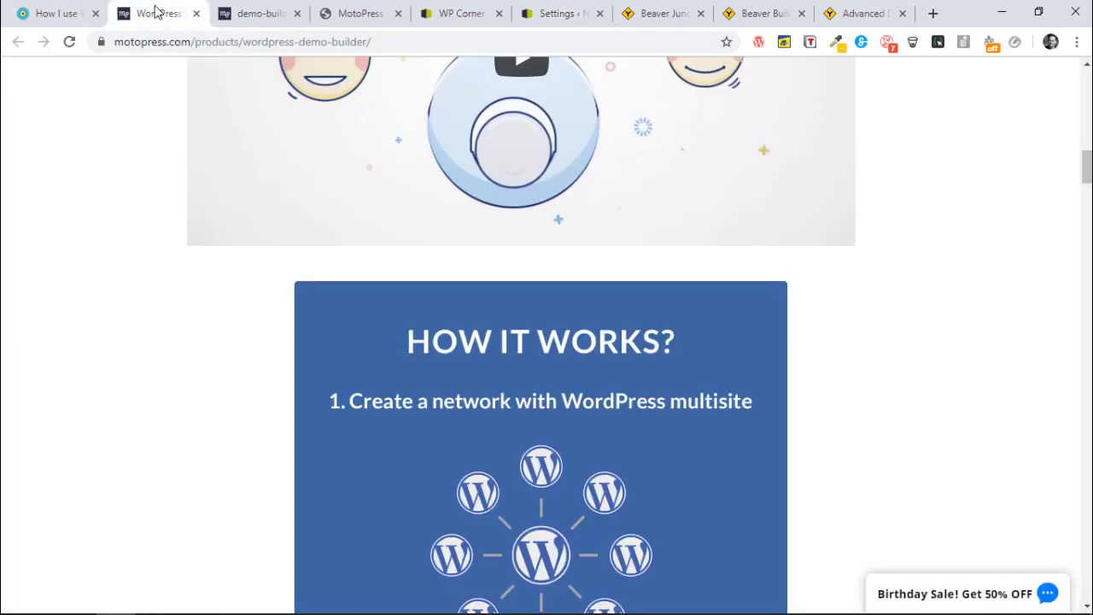
pyautogui.scroll(-20, 474, 252)
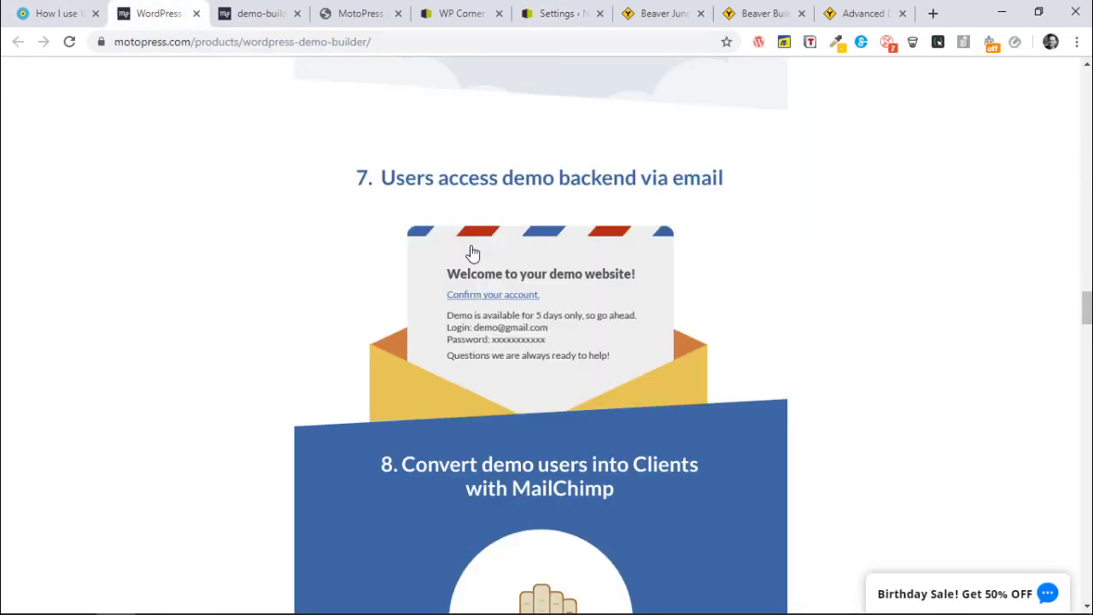
pyautogui.scroll(-15, 472, 251)
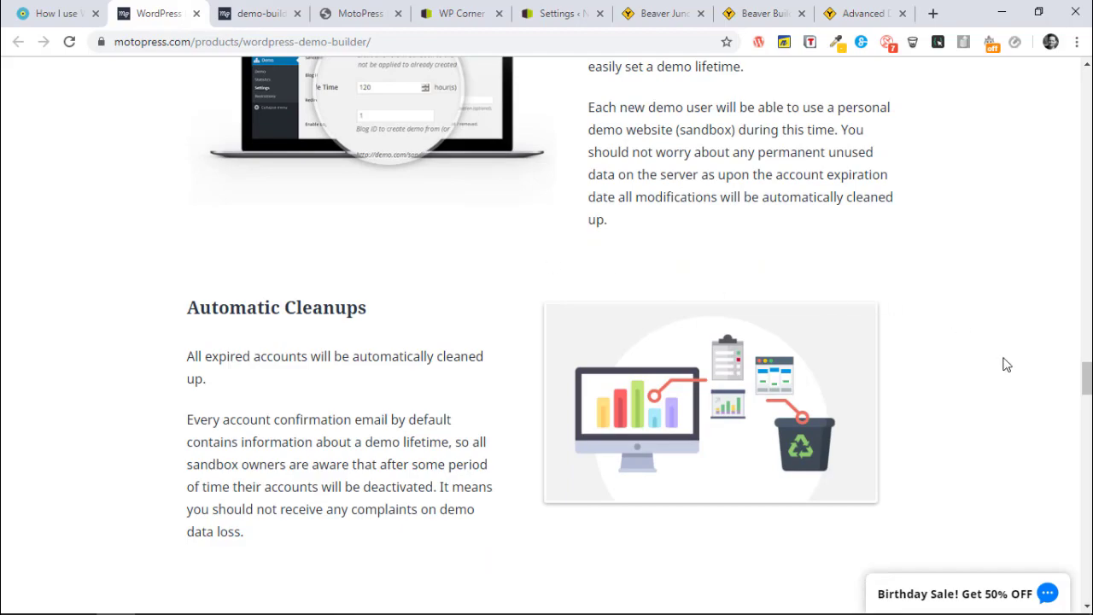
pyautogui.moveTo(1087, 387); pyautogui.dragTo(1081, 441)
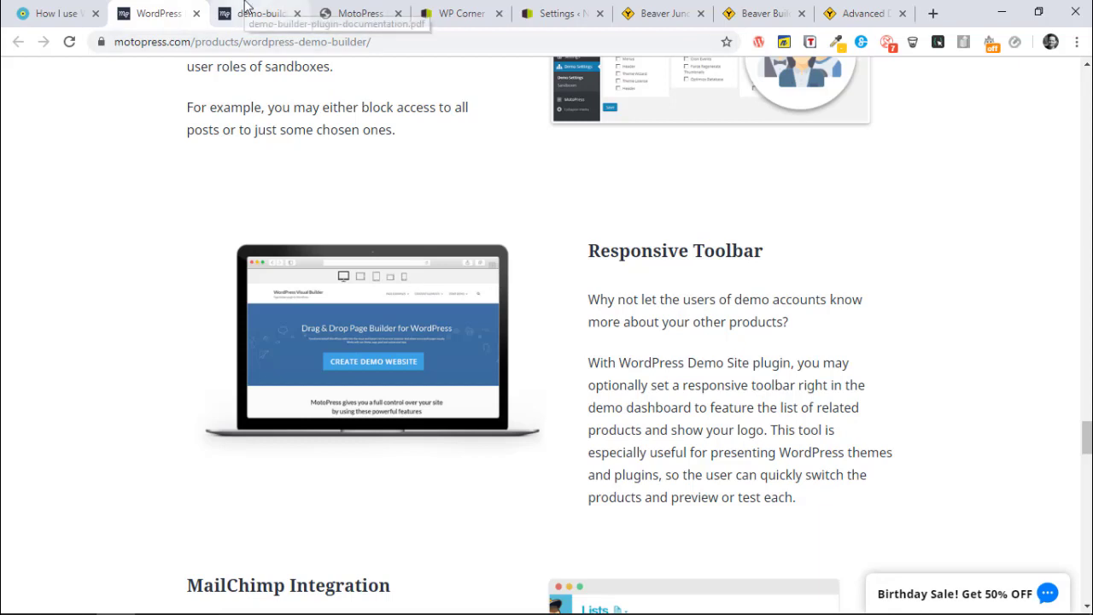
pyautogui.click(538, 19)
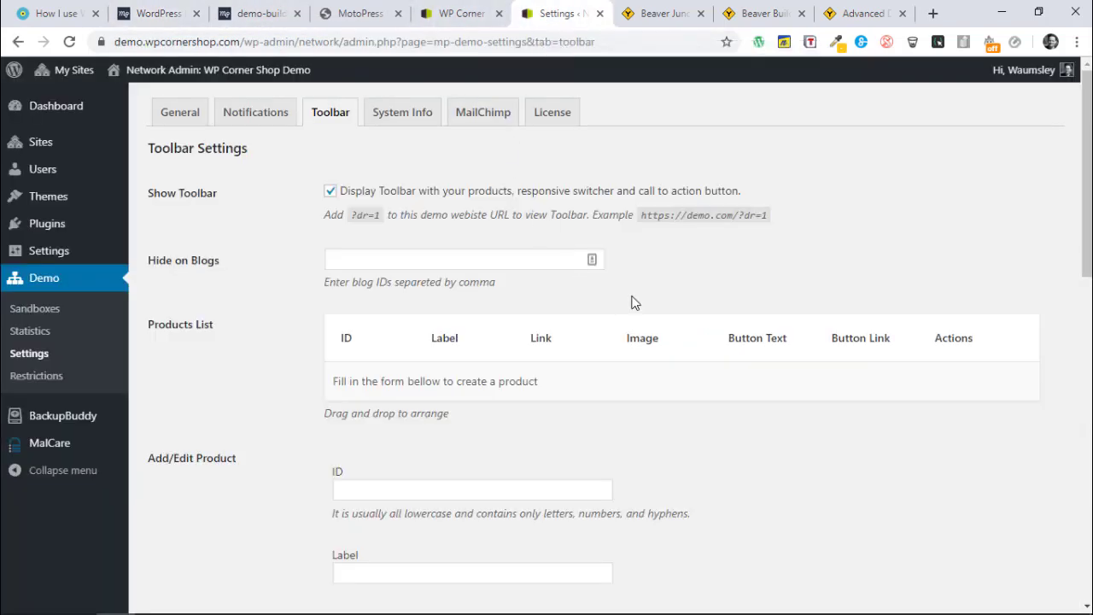
pyautogui.scroll(-5, 632, 301)
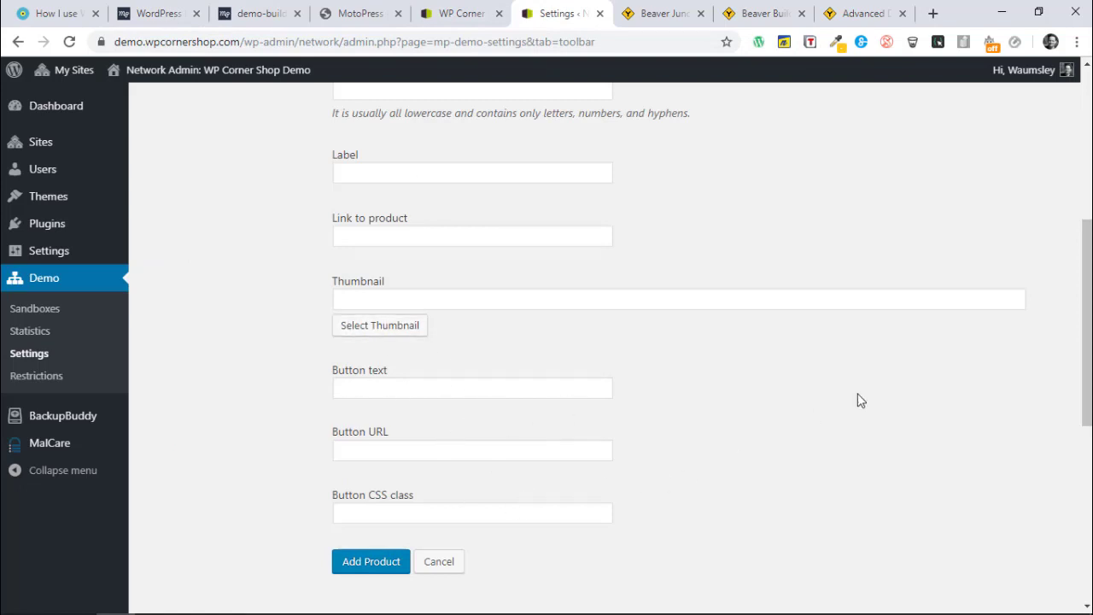
# Review the System Info table, then open the MailChimp Settings tab with empty username and API key.
pyautogui.moveTo(1085, 391); pyautogui.dragTo(1075, 525)
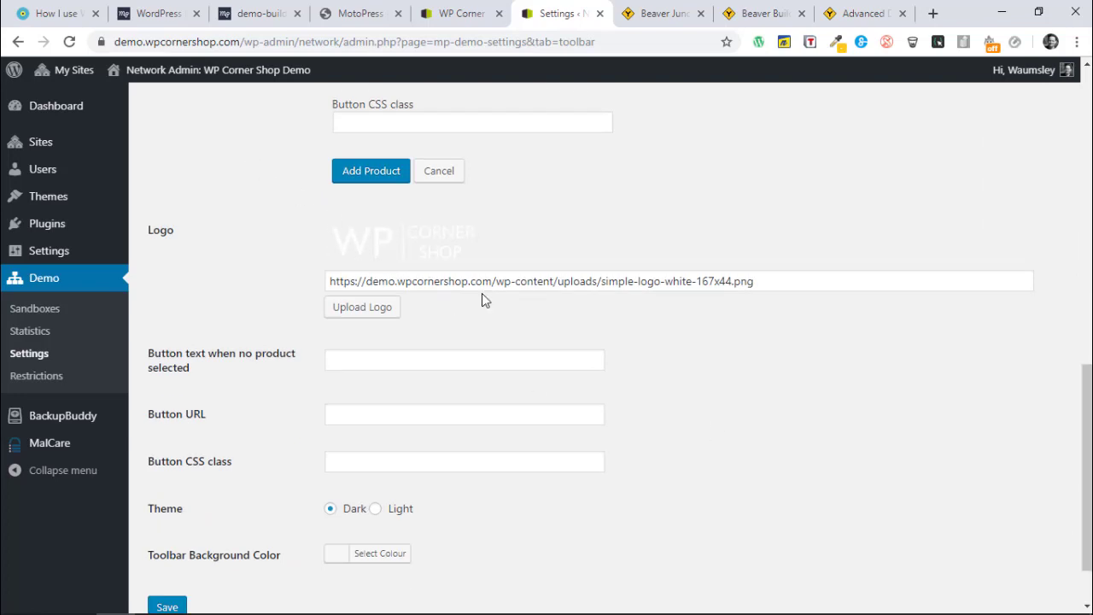
pyautogui.scroll(-1, 639, 342)
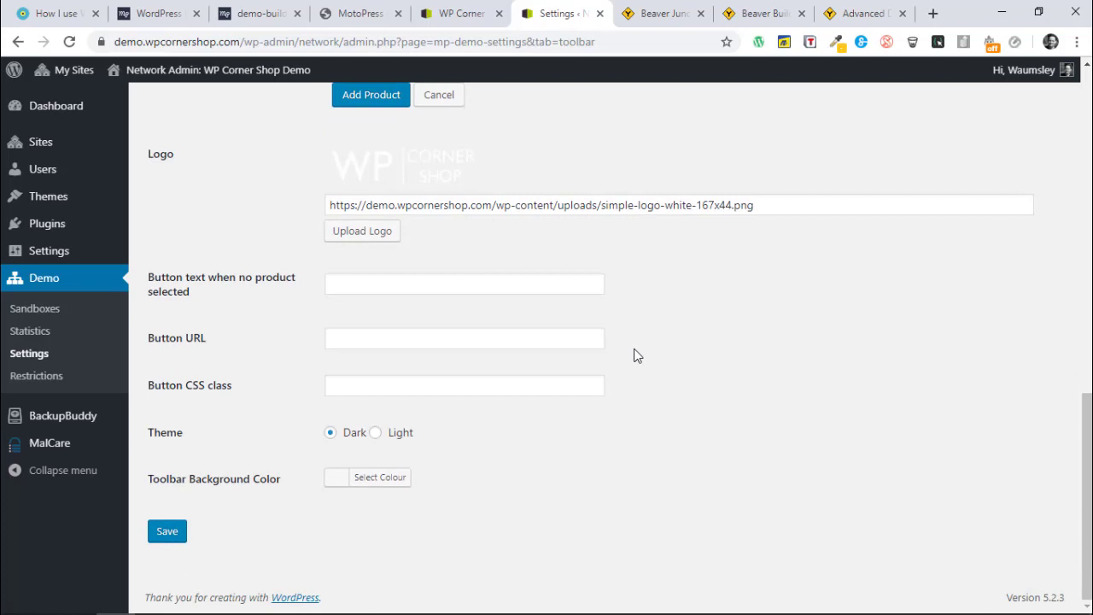
pyautogui.scroll(15, 634, 355)
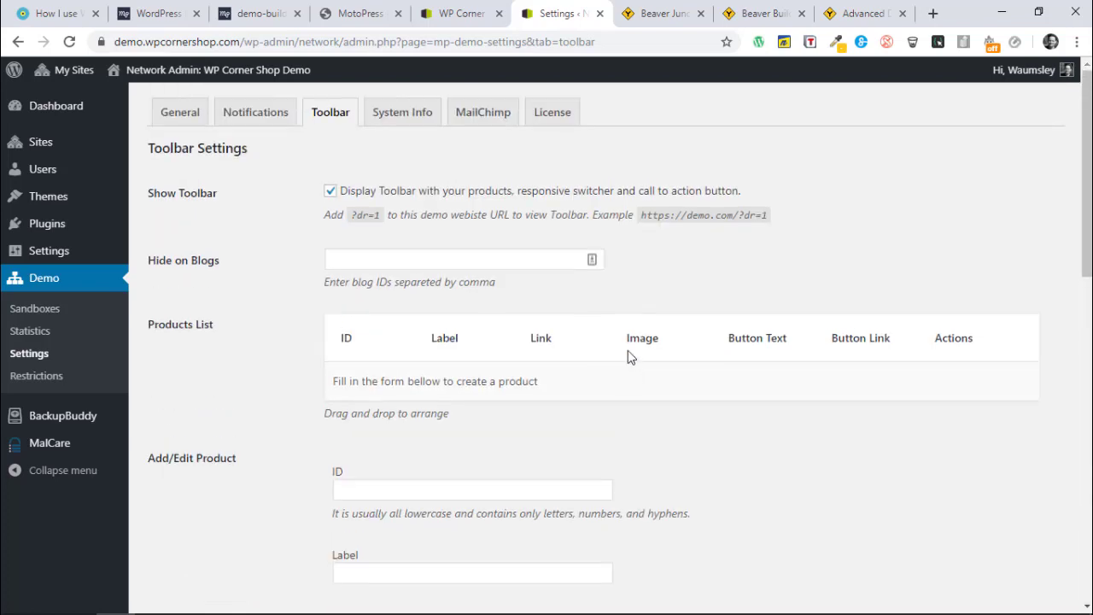
pyautogui.click(394, 115)
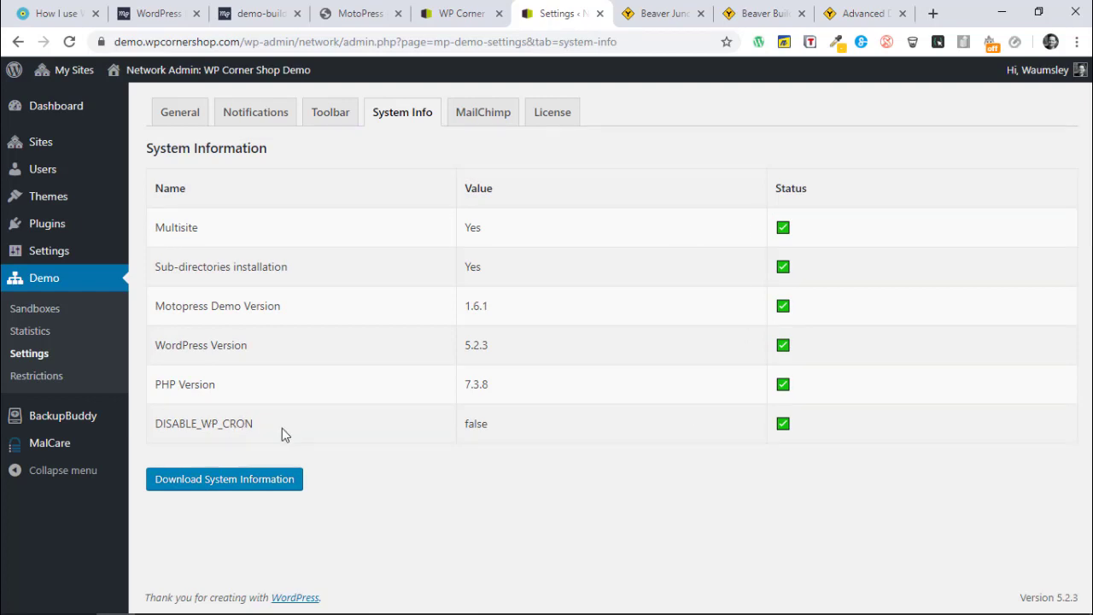
pyautogui.click(472, 113)
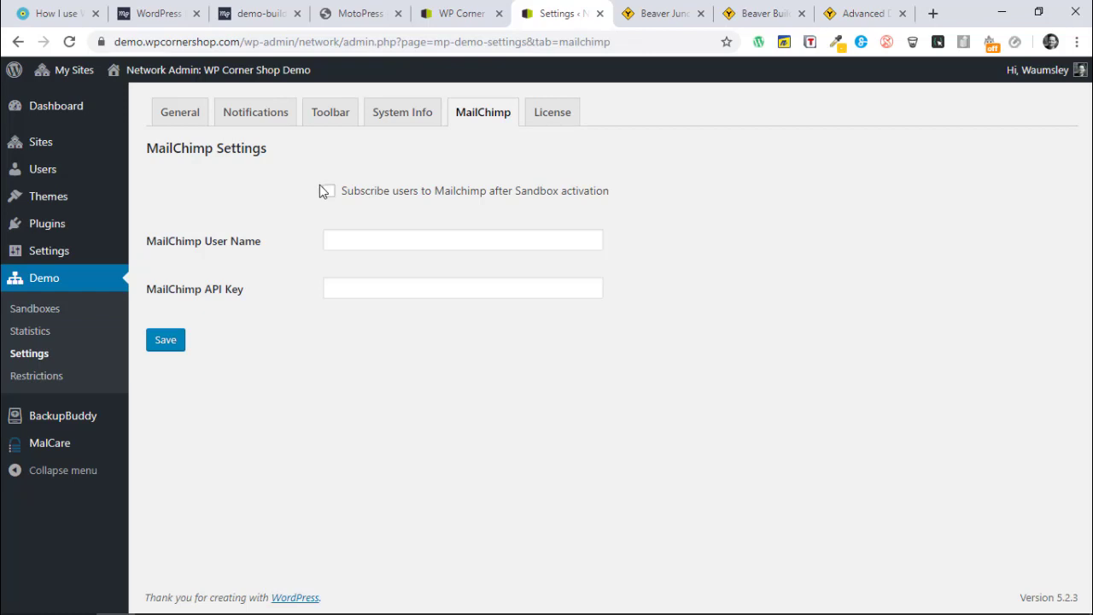
# Open Demo > Restrictions in the network admin sidebar.
pyautogui.click(36, 376)
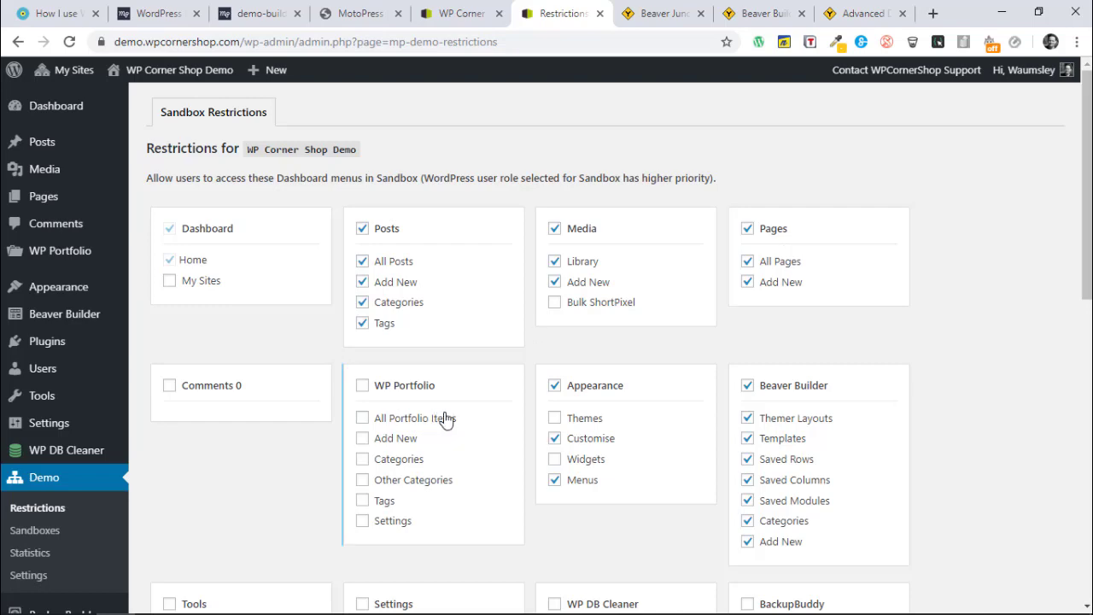
# Inspect the demo site's dashboard menus in the Firefox sandbox, then minimize Firefox.
pyautogui.moveTo(188, 606)
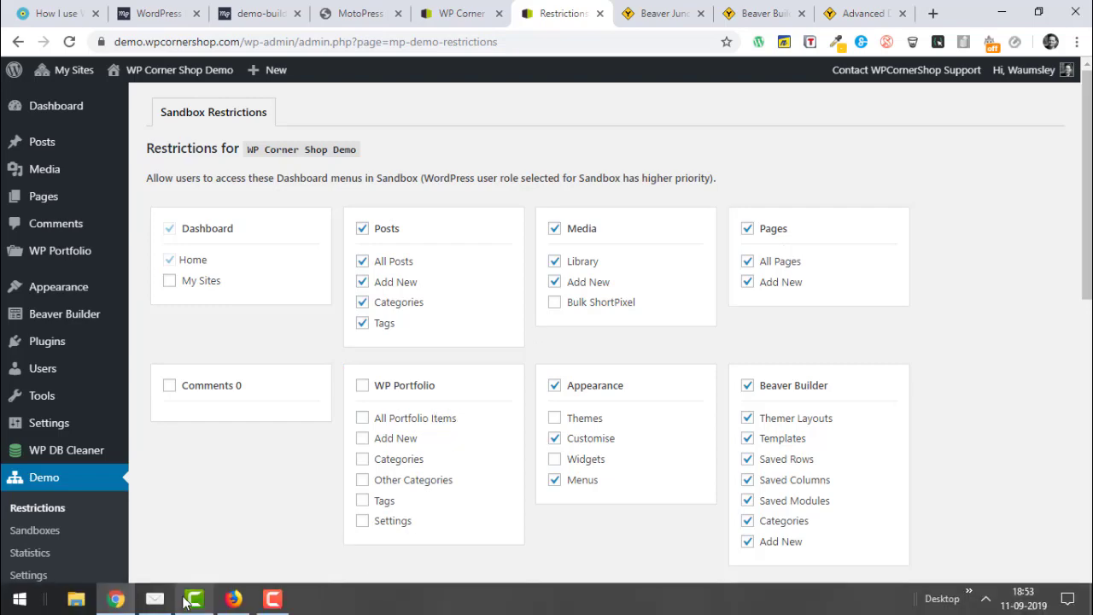
pyautogui.click(232, 600)
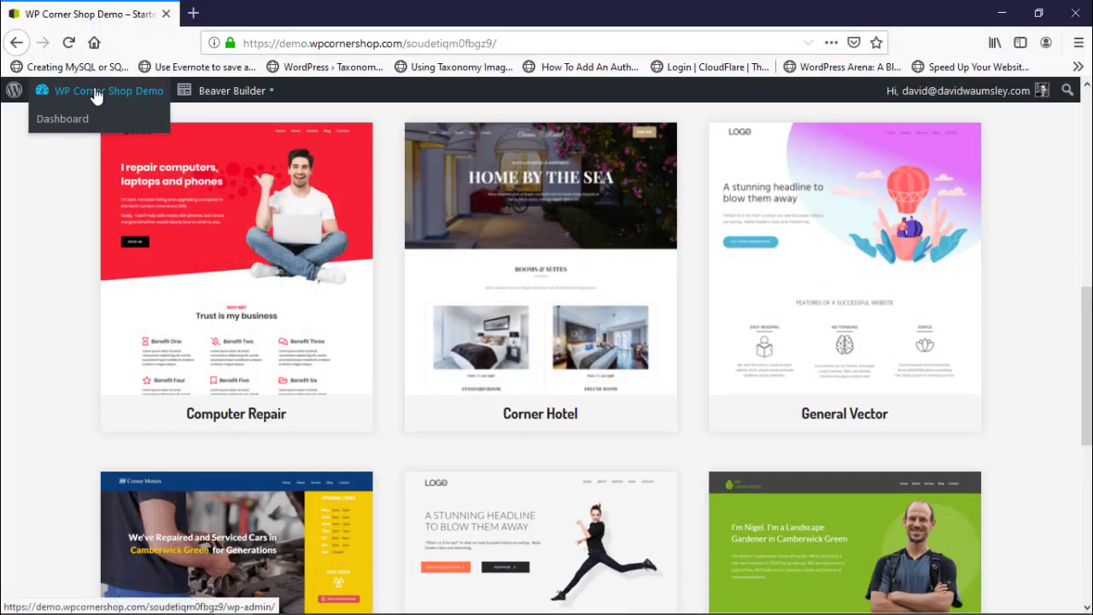
pyautogui.click(96, 94)
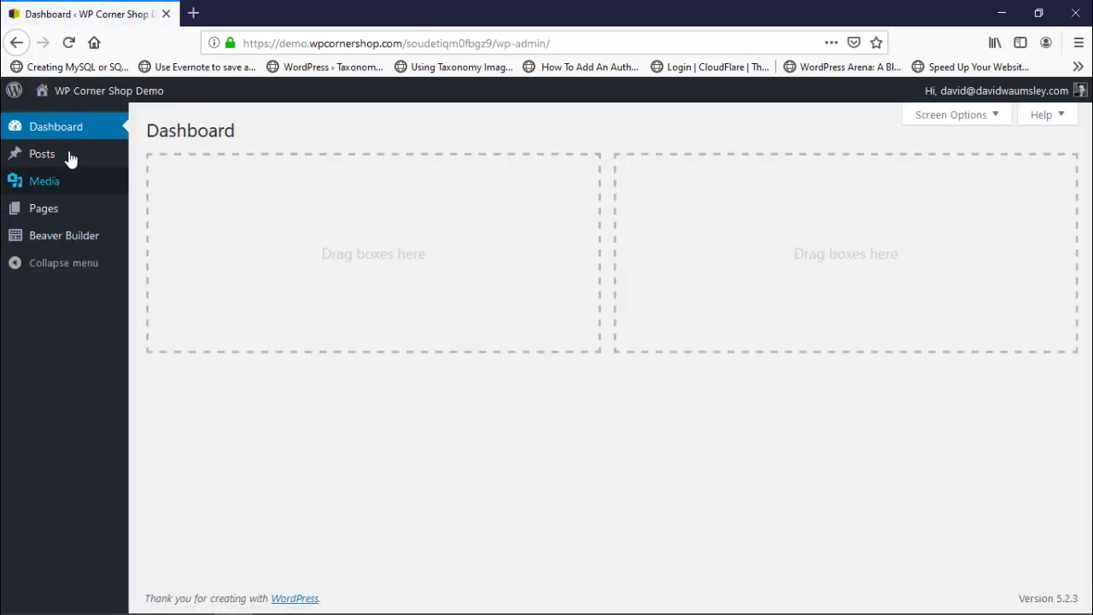
pyautogui.moveTo(59, 244)
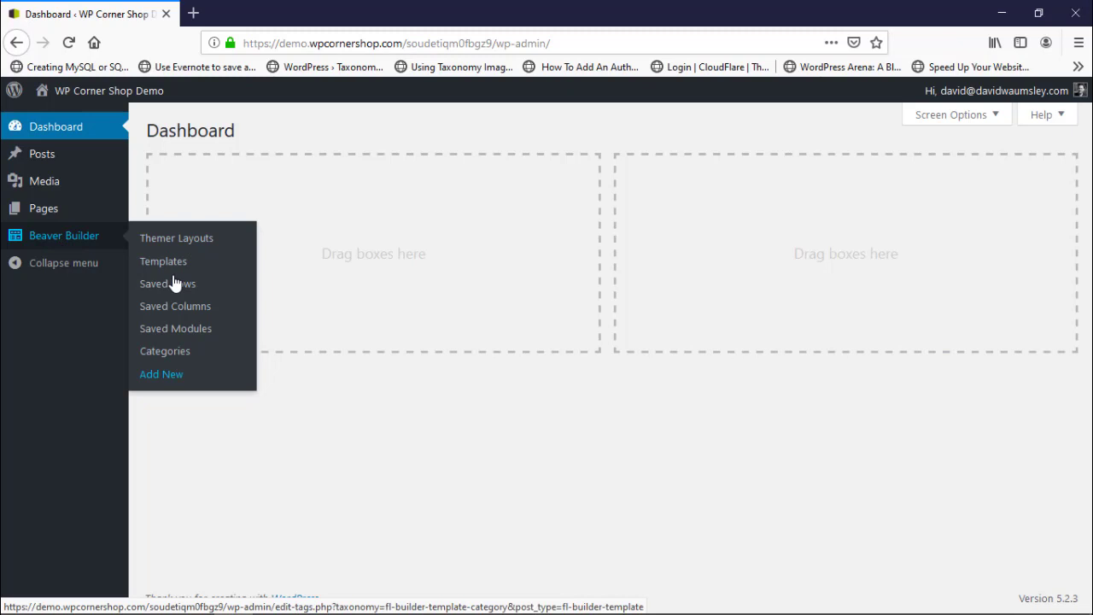
pyautogui.moveTo(48, 162)
pyautogui.moveTo(46, 192)
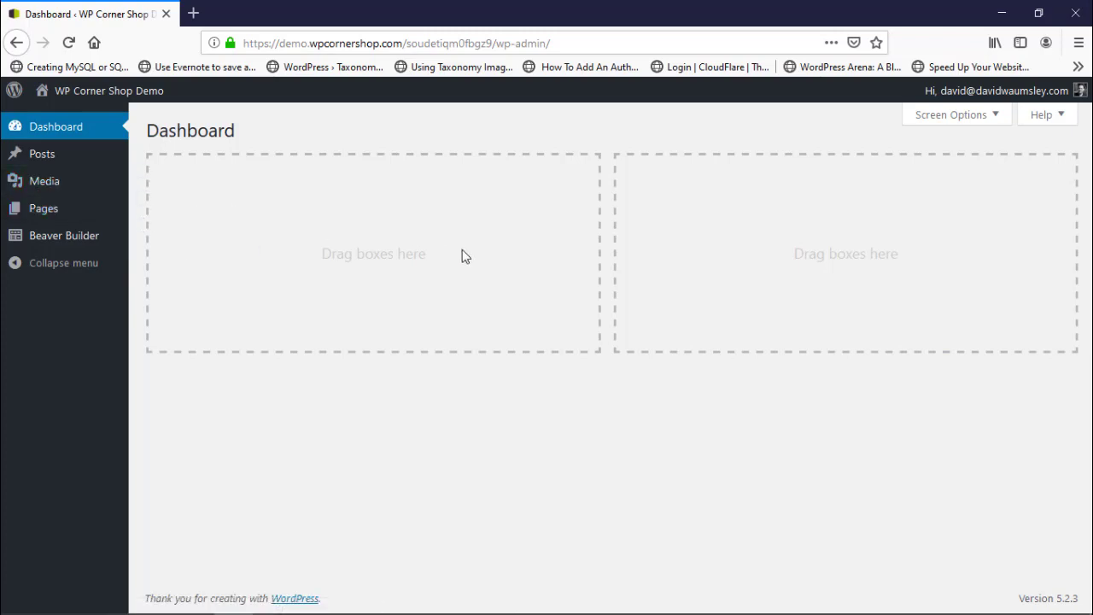
pyautogui.click(999, 15)
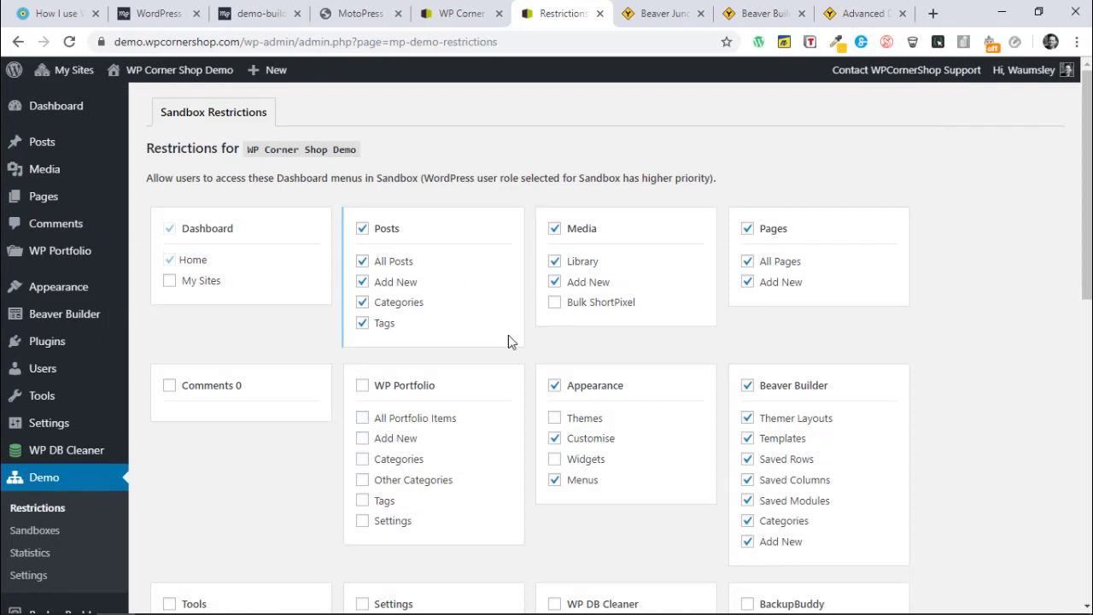
# Go to Demo > Sandboxes to list the one active sandbox expiring September 18, 2019.
pyautogui.moveTo(1086, 268); pyautogui.dragTo(1083, 569)
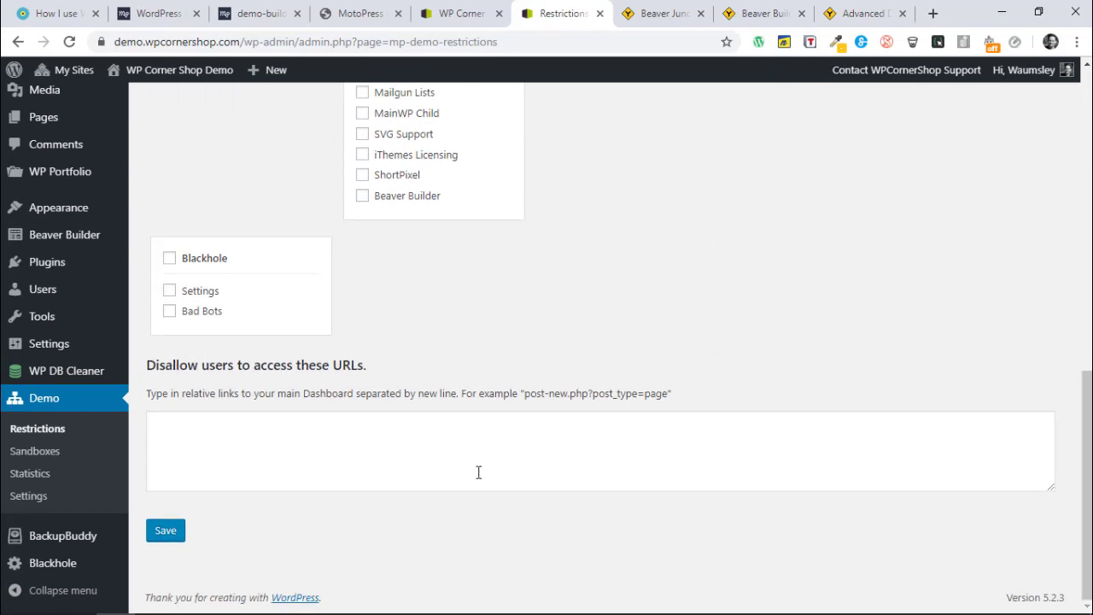
pyautogui.press('Home')
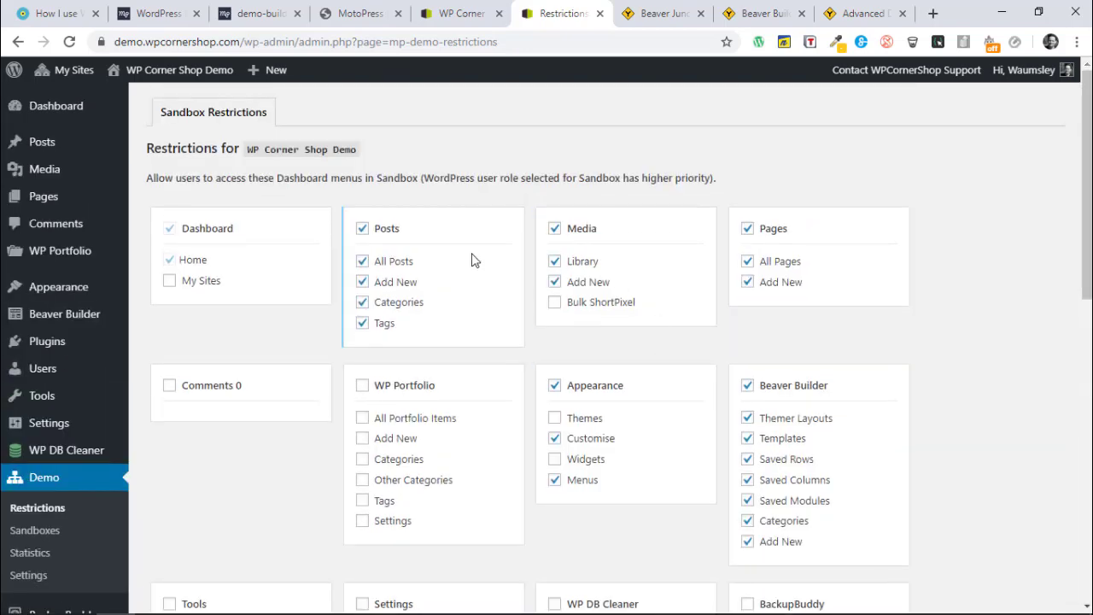
pyautogui.click(37, 532)
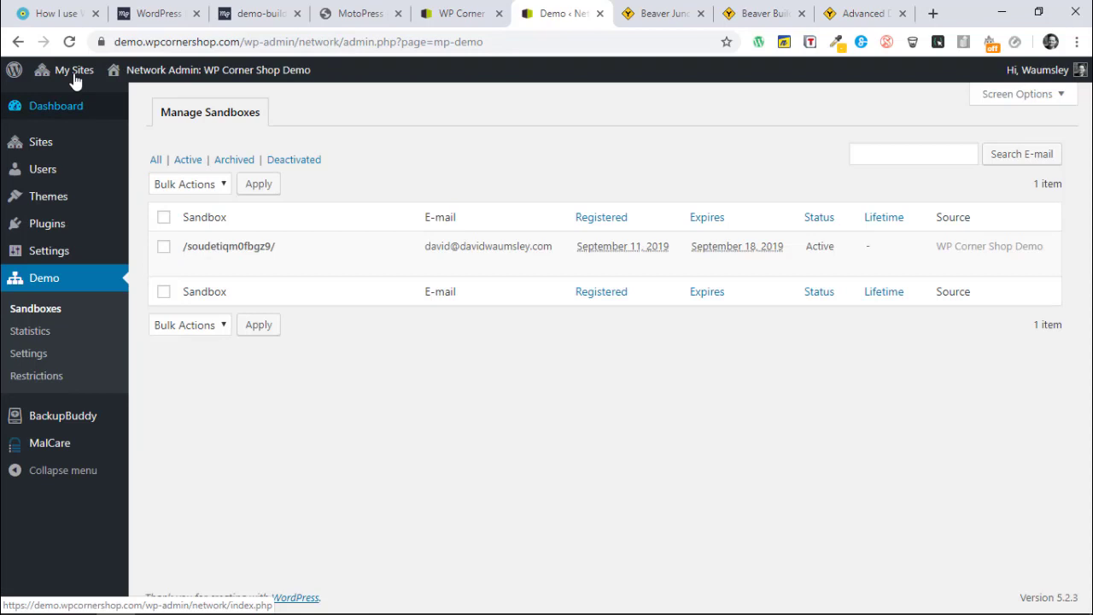
pyautogui.moveTo(70, 75)
pyautogui.moveTo(77, 98)
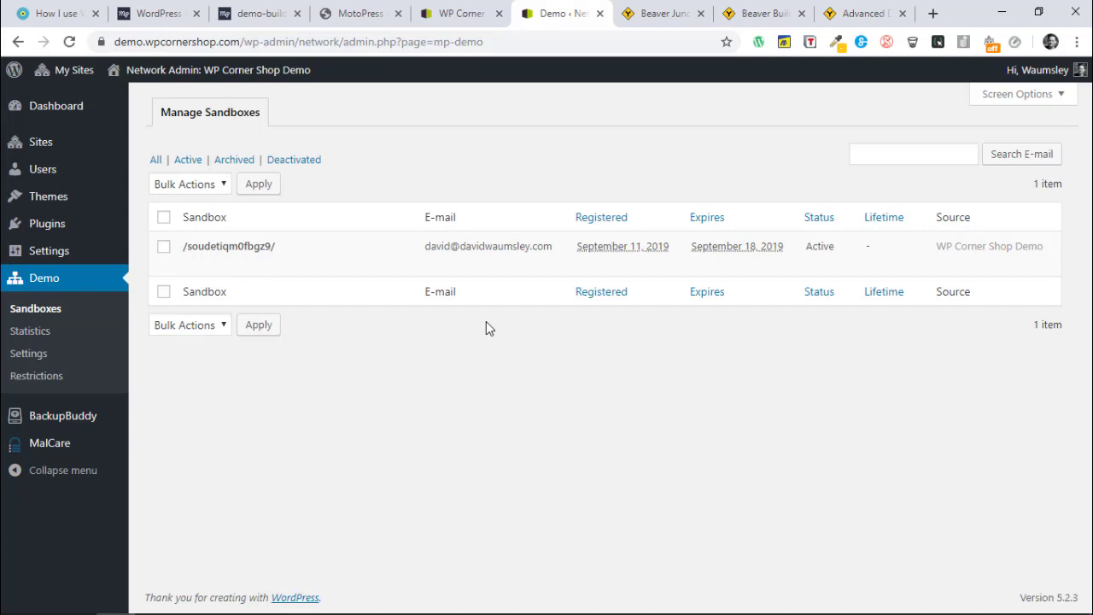
# Read the demo setup blog post, then switch to the WP Corner Shop Page Builder Demo tab.
pyautogui.click(51, 18)
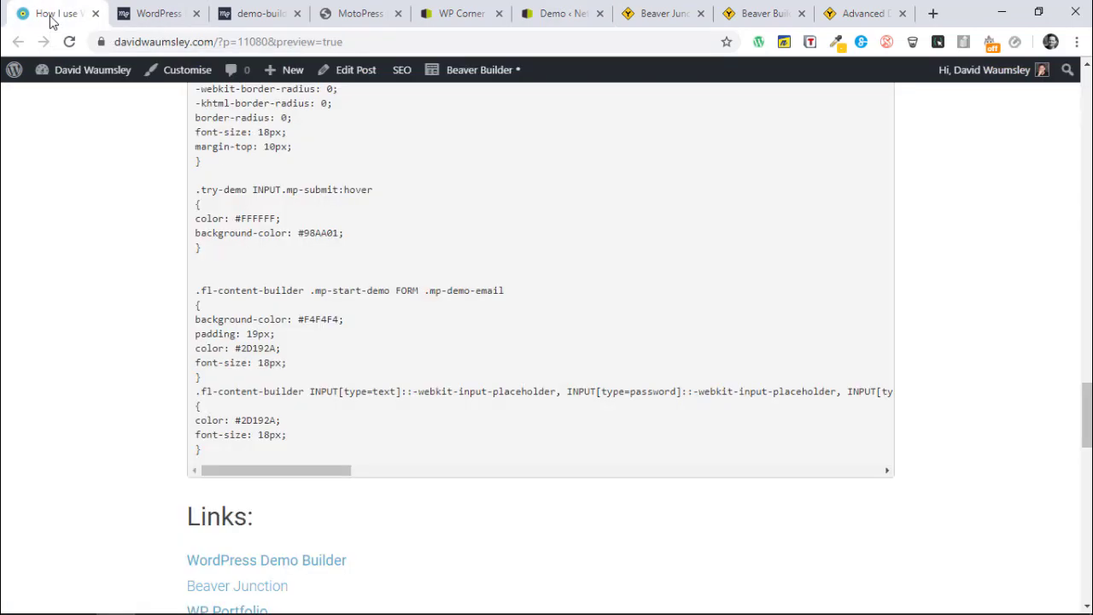
pyautogui.scroll(-4, 159, 300)
pyautogui.scroll(14, 159, 300)
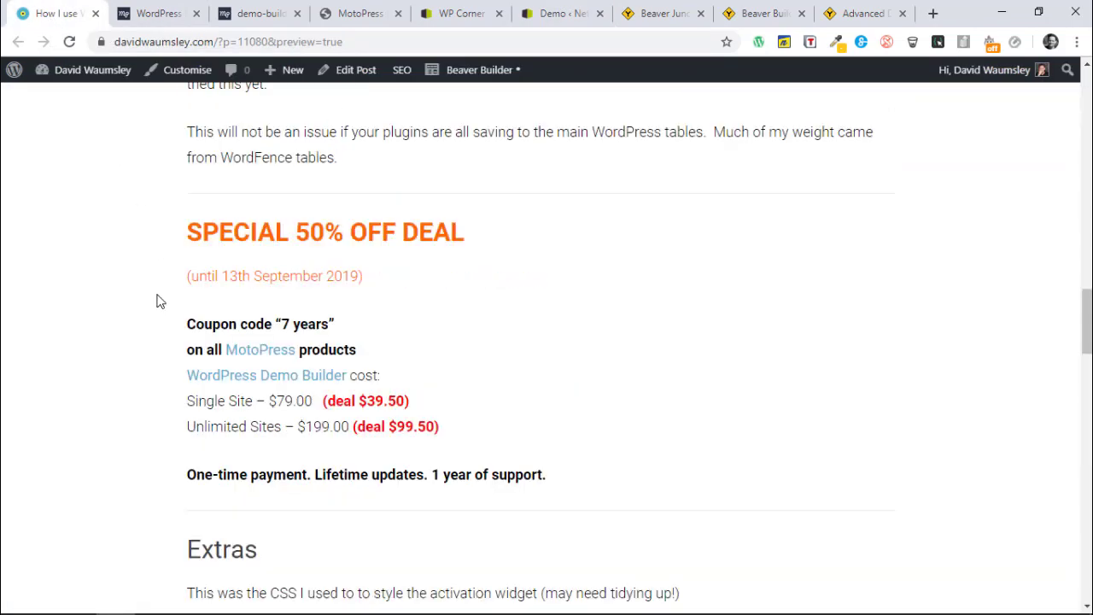
pyautogui.scroll(5, 158, 300)
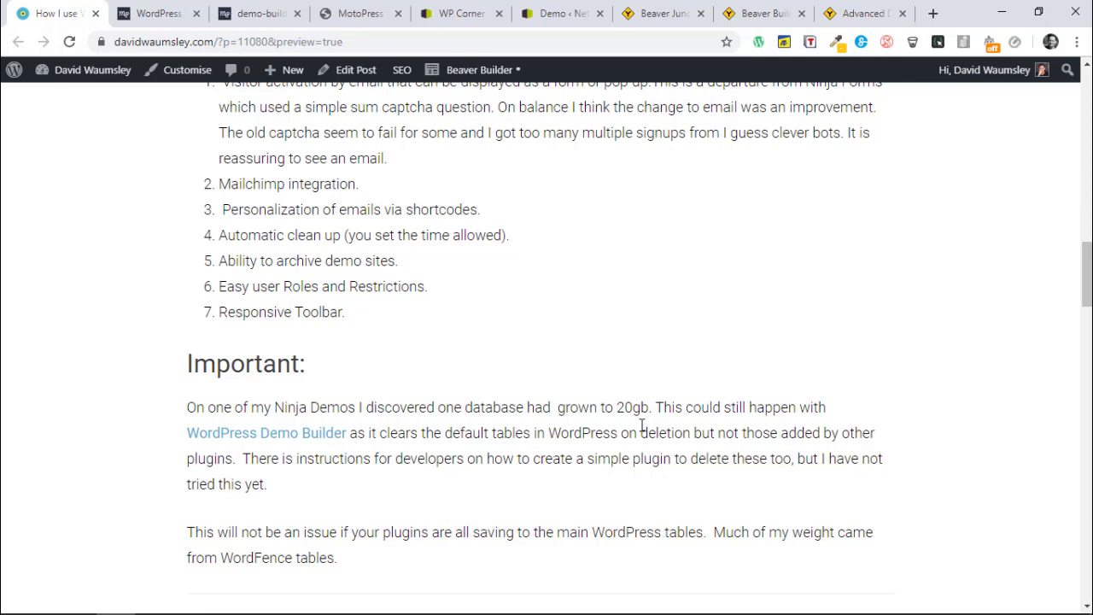
pyautogui.click(450, 10)
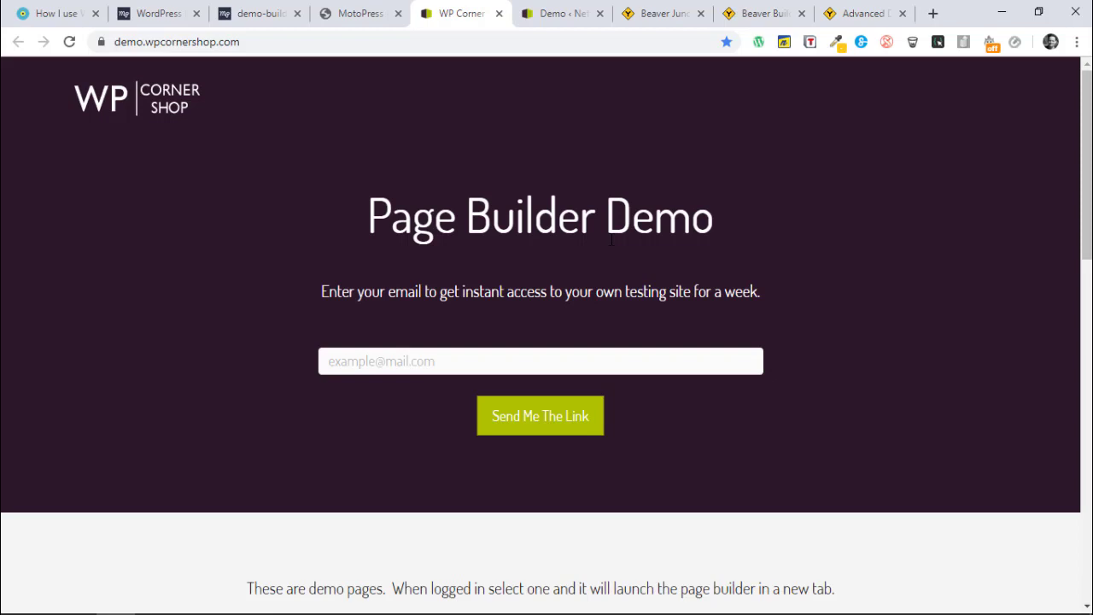
# Read the Demo Builder PDF to page 24's custom-table notes, then view Advanced Database Cleaner's 383 tables.
pyautogui.click(259, 14)
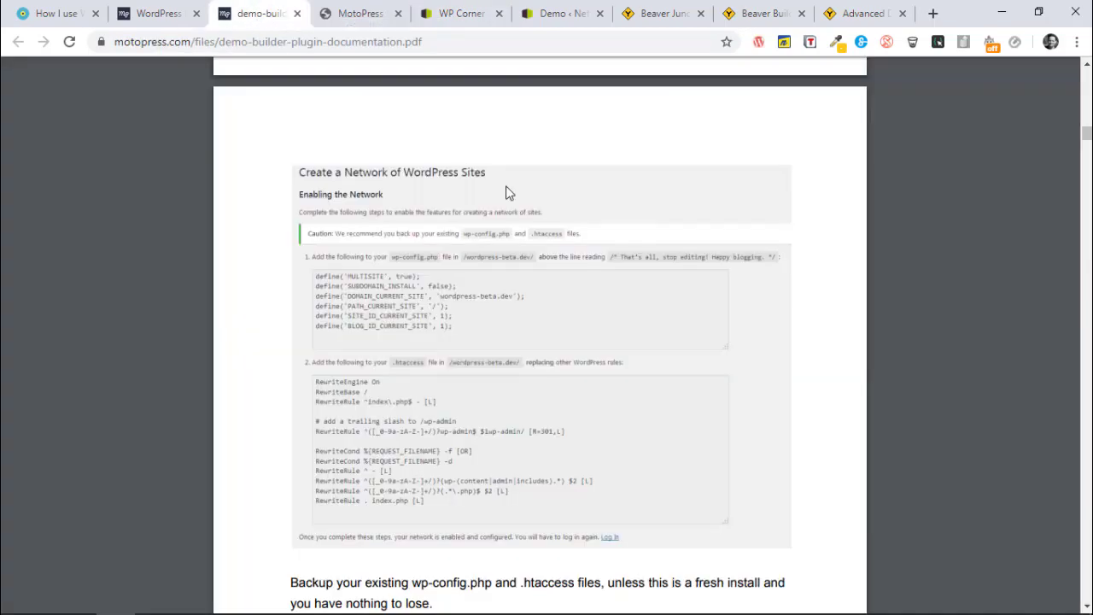
pyautogui.scroll(-20, 547, 295)
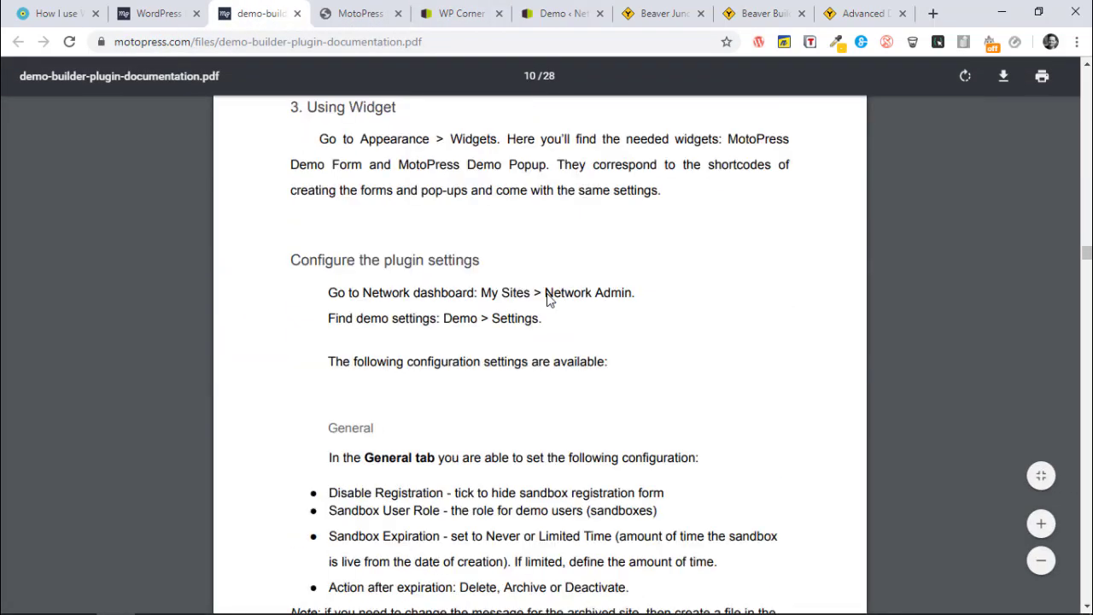
pyautogui.scroll(-20, 547, 294)
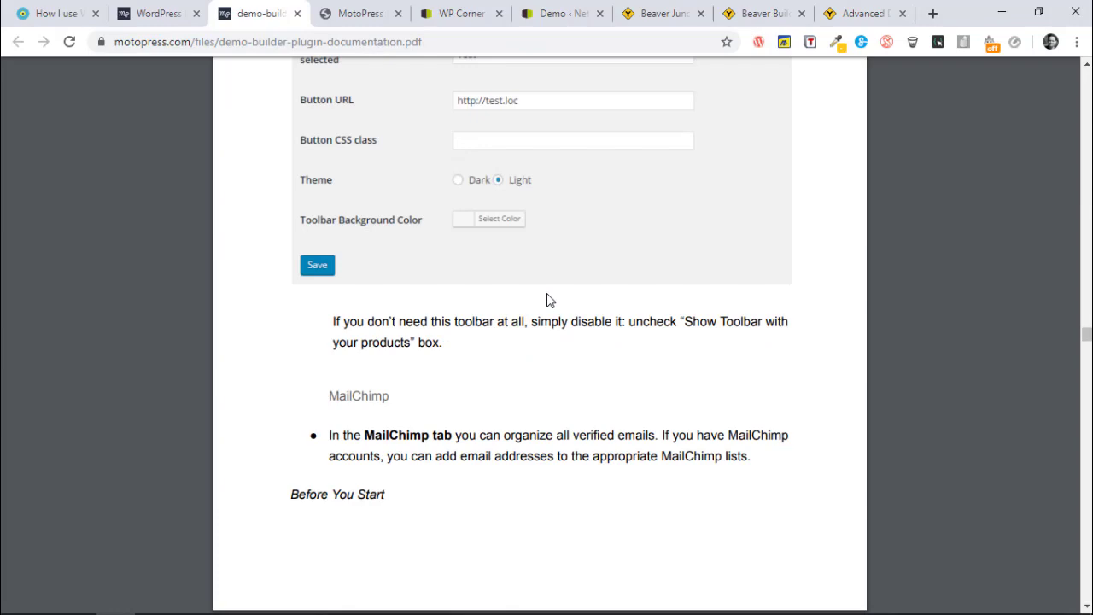
pyautogui.scroll(-15, 549, 299)
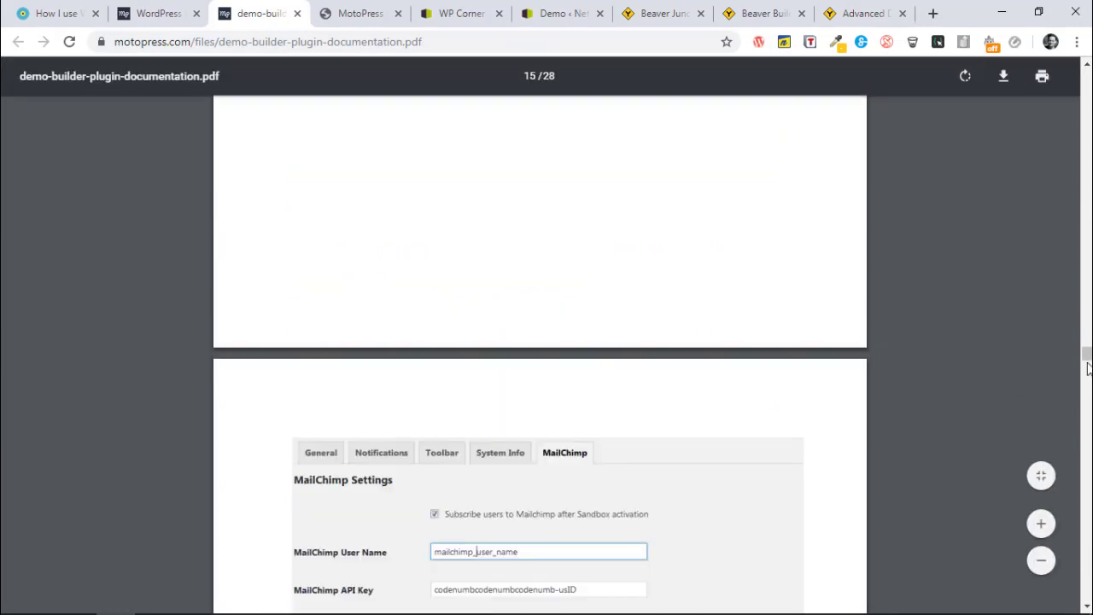
pyautogui.scroll(-20, 1088, 368)
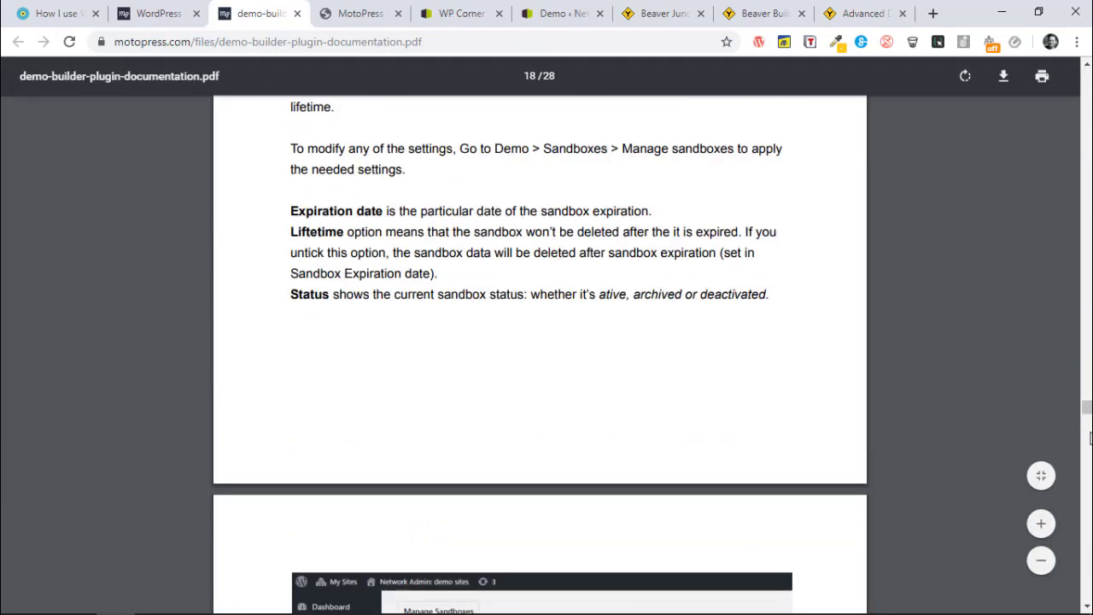
pyautogui.scroll(-8, 1089, 438)
pyautogui.scroll(-8, 1089, 453)
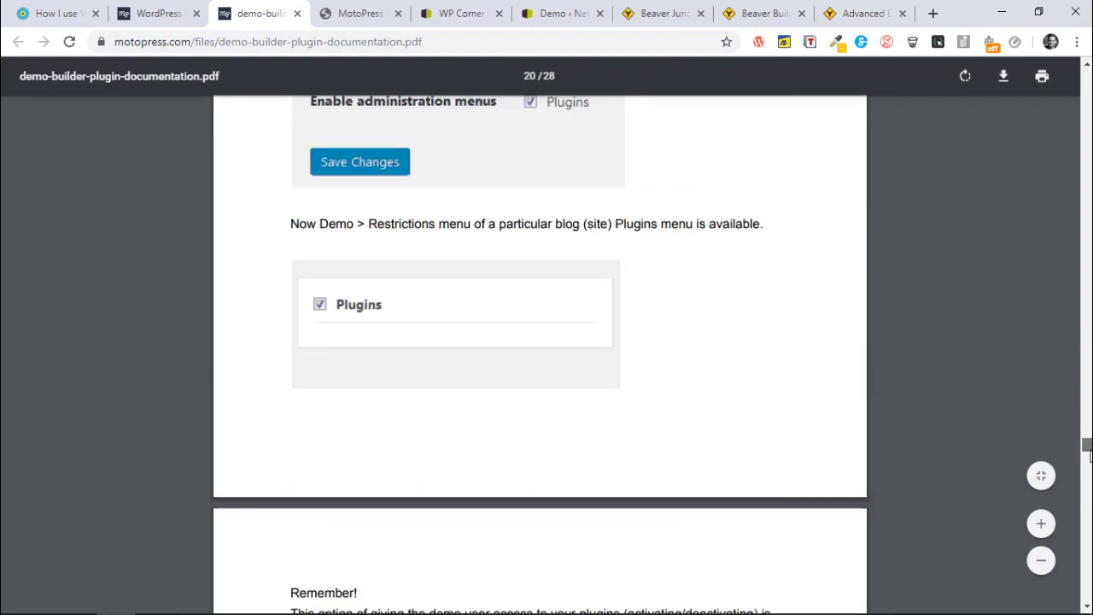
pyautogui.moveTo(1087, 452); pyautogui.dragTo(1088, 504)
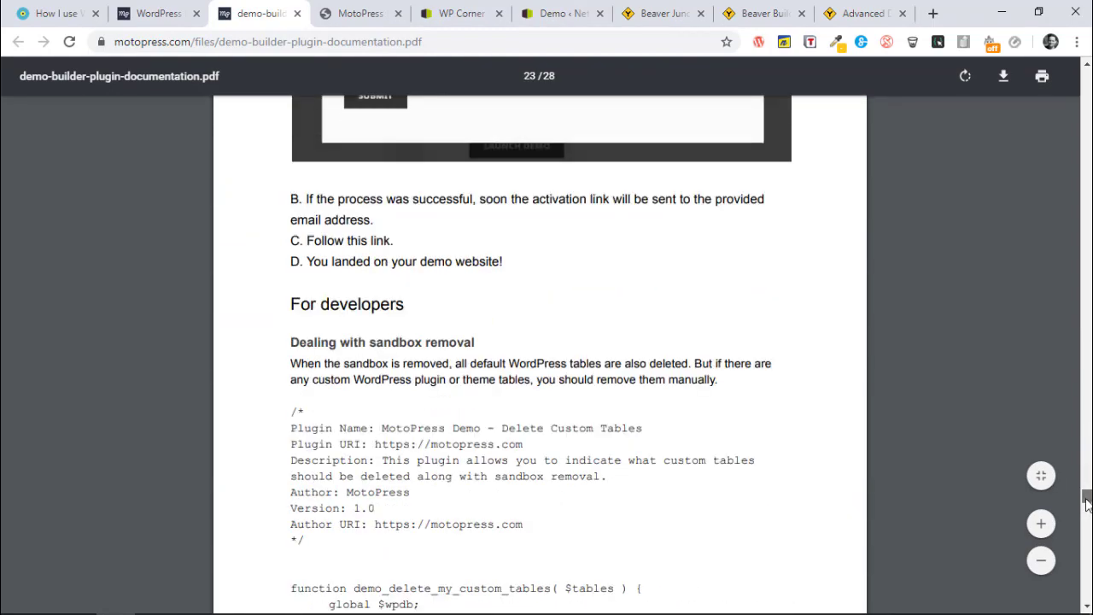
pyautogui.scroll(-3, 1088, 504)
pyautogui.scroll(-5, 634, 441)
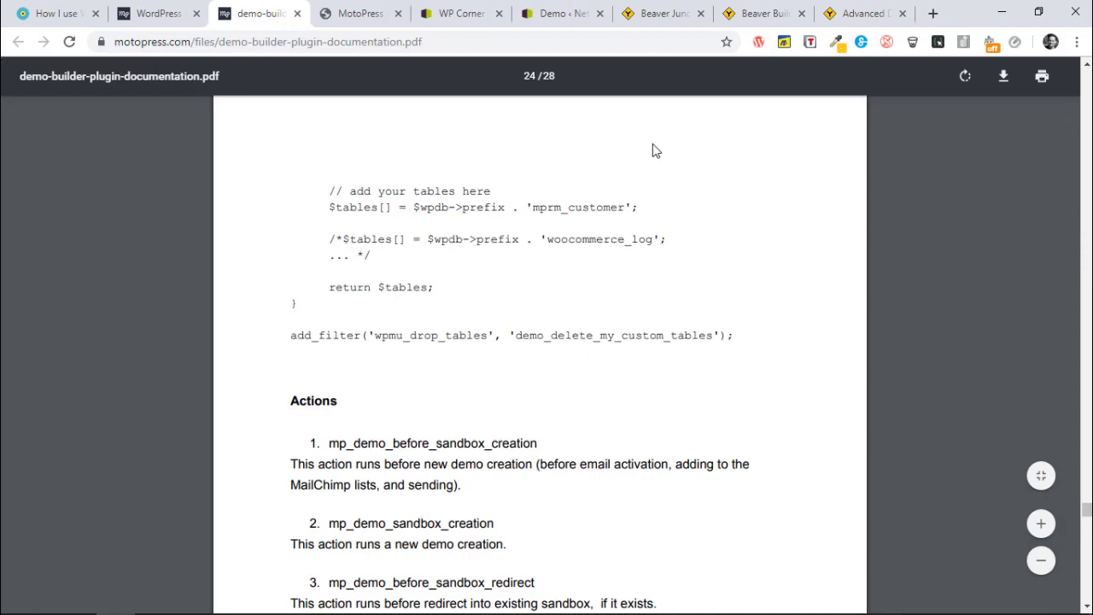
pyautogui.click(841, 22)
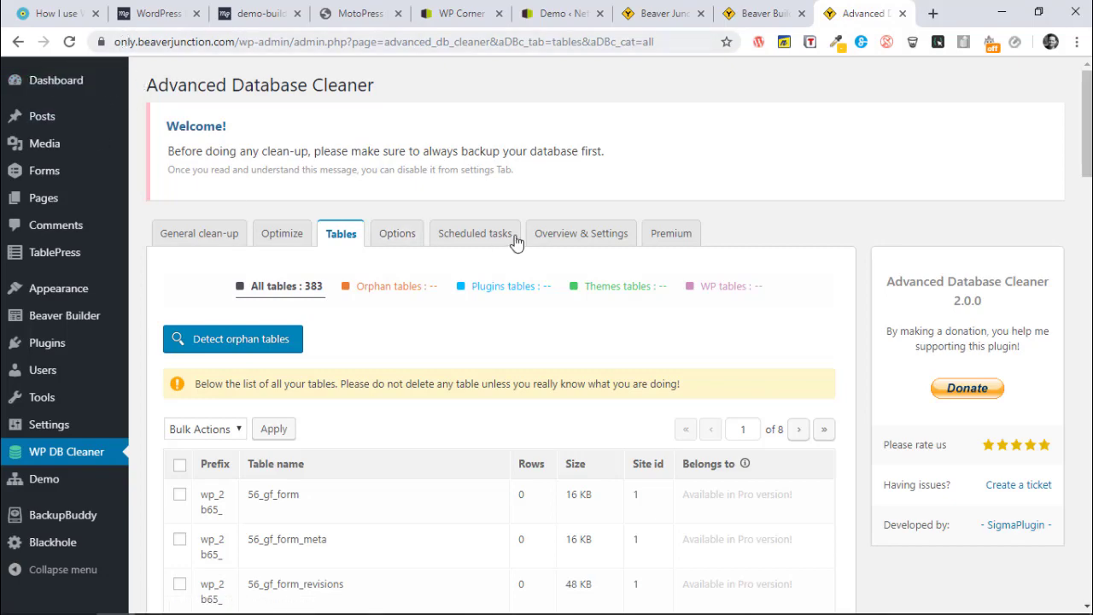
pyautogui.moveTo(1090, 141)
pyautogui.mouseDown()
pyautogui.moveTo(1090, 174)
pyautogui.moveTo(1084, 127)
pyautogui.mouseUp()
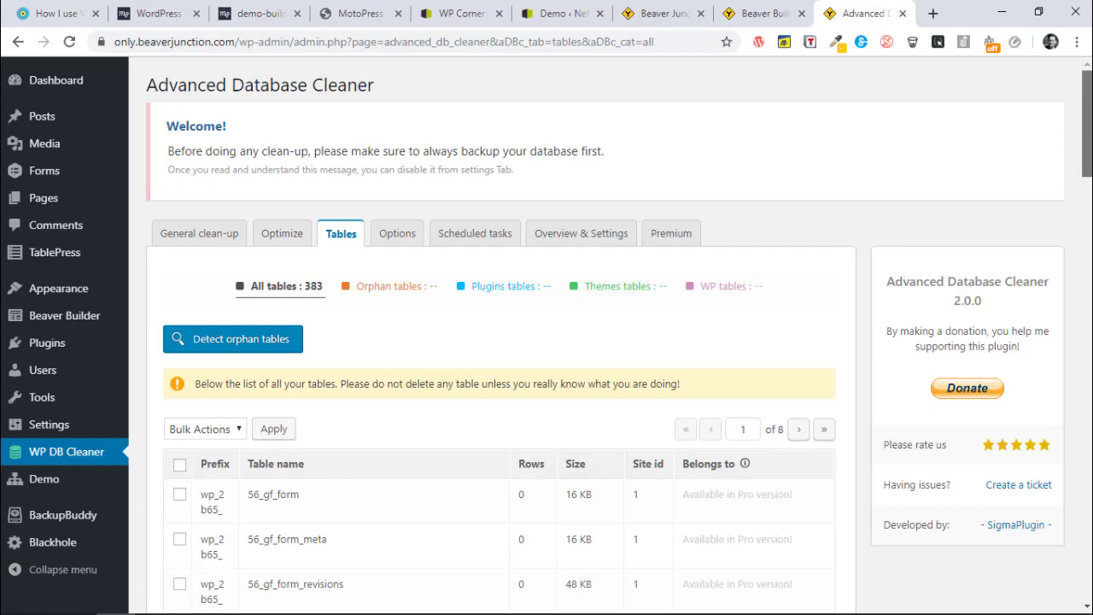
pyautogui.moveTo(1087, 128); pyautogui.dragTo(1088, 165)
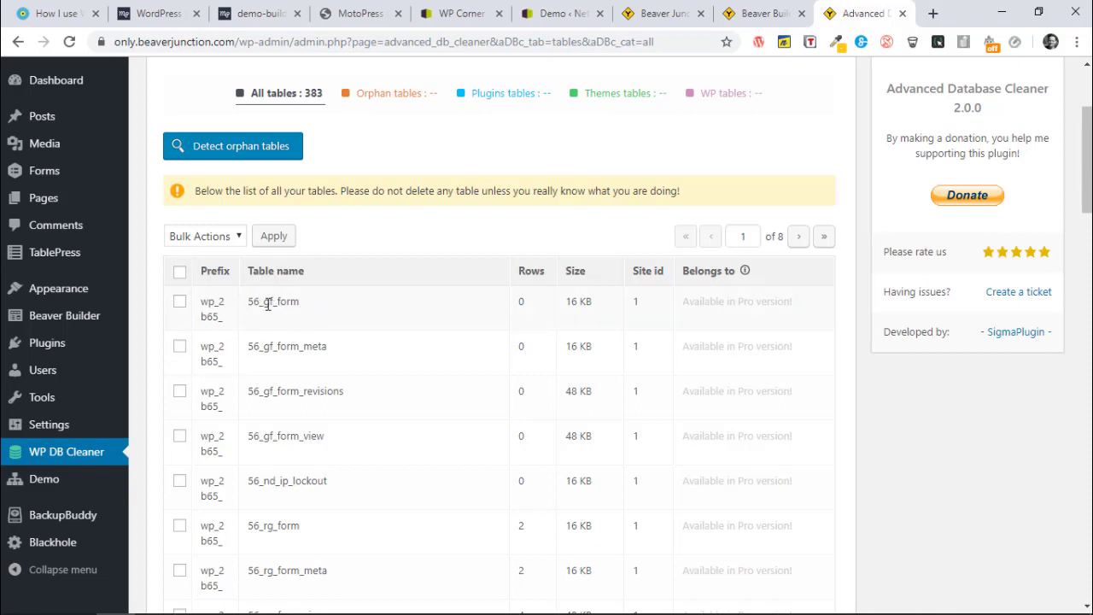
pyautogui.moveTo(247, 301)
pyautogui.mouseDown()
pyautogui.moveTo(273, 306)
pyautogui.moveTo(255, 303)
pyautogui.mouseUp()
pyautogui.moveTo(1090, 199); pyautogui.dragTo(1090, 589)
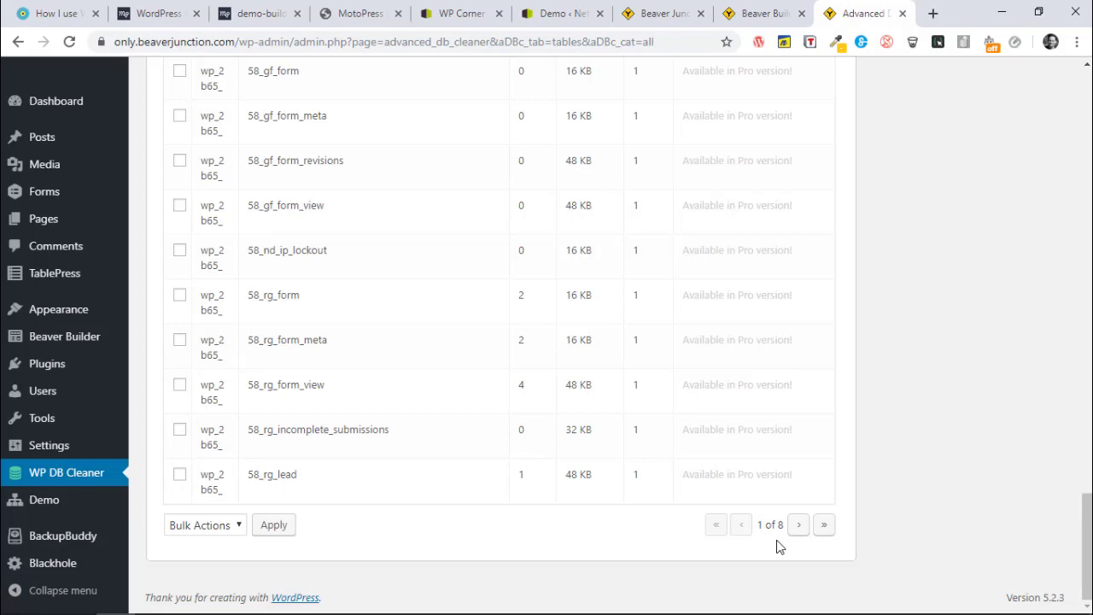
pyautogui.moveTo(1087, 522); pyautogui.dragTo(1068, 110)
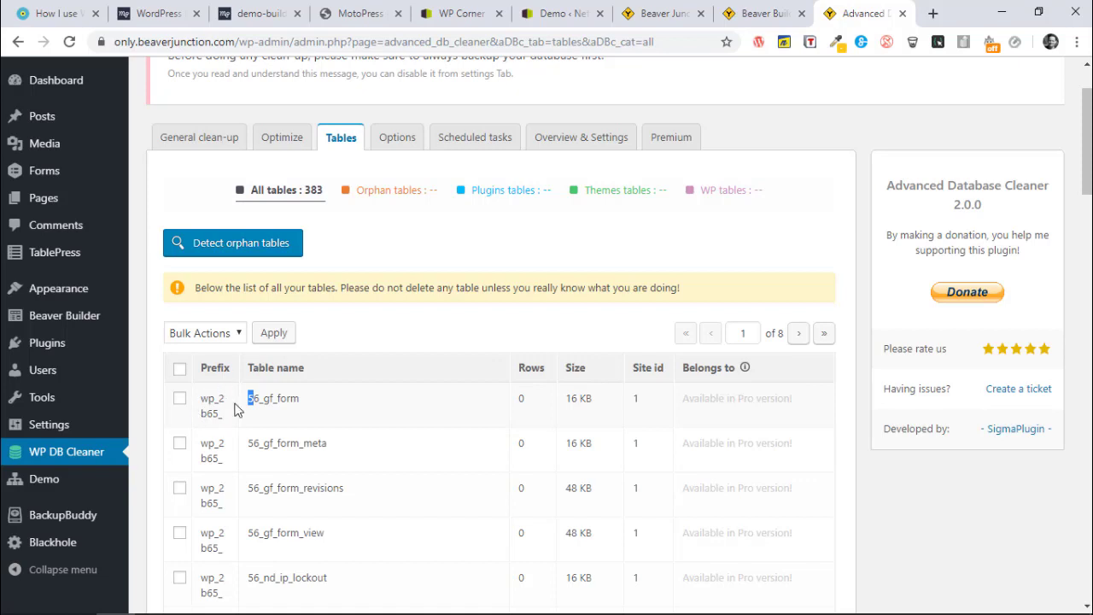
pyautogui.click(337, 392)
# Go back to the blog post and scroll to its Special 50% Off Deal section.
pyautogui.click(257, 14)
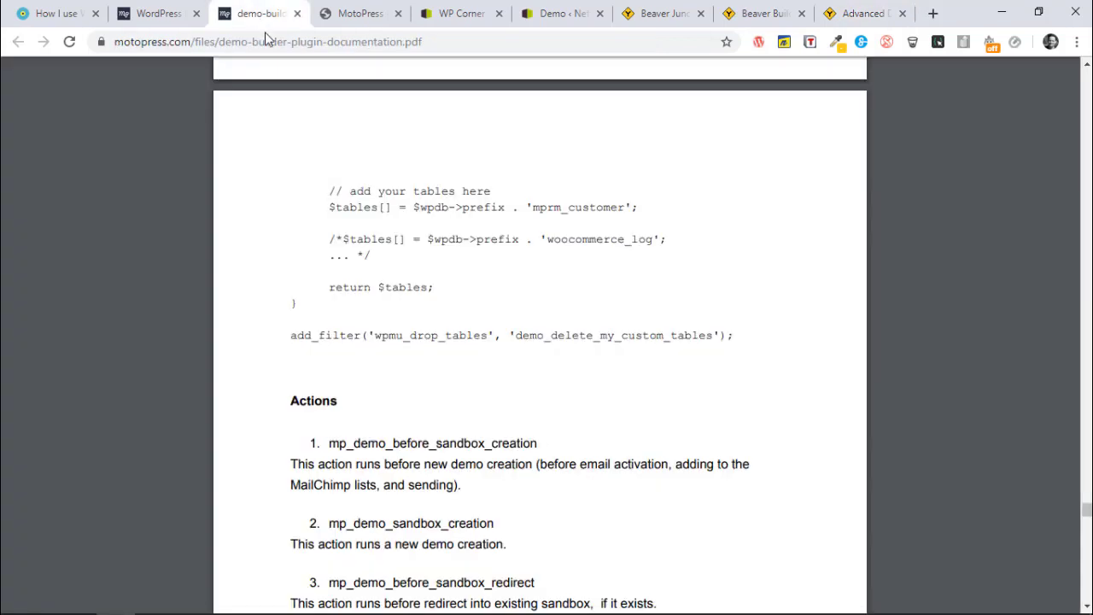
pyautogui.click(72, 12)
pyautogui.scroll(-10, 530, 333)
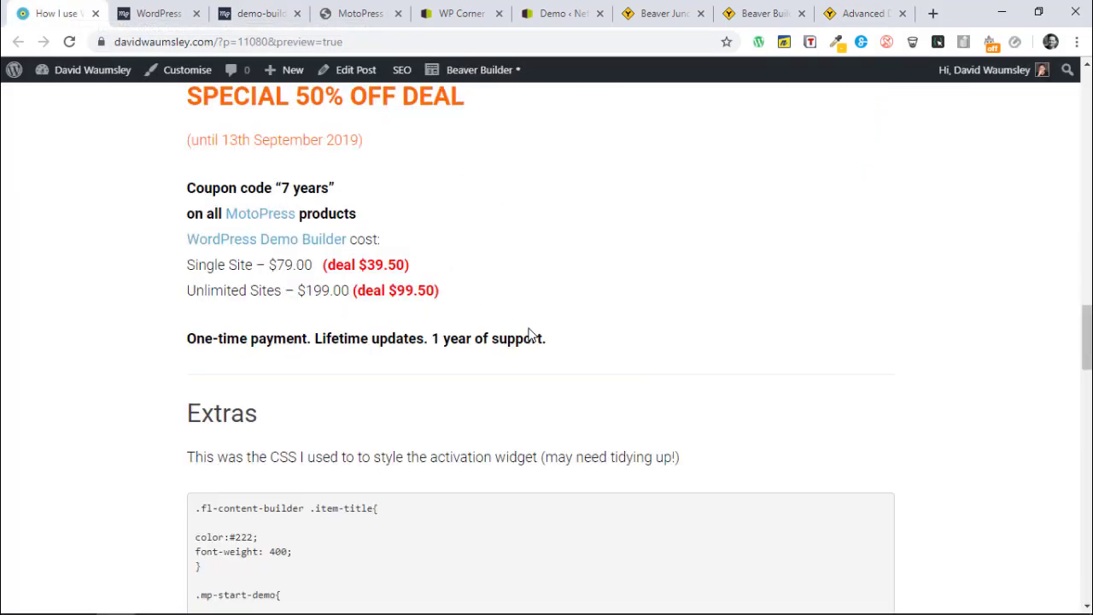
pyautogui.scroll(-5, 528, 335)
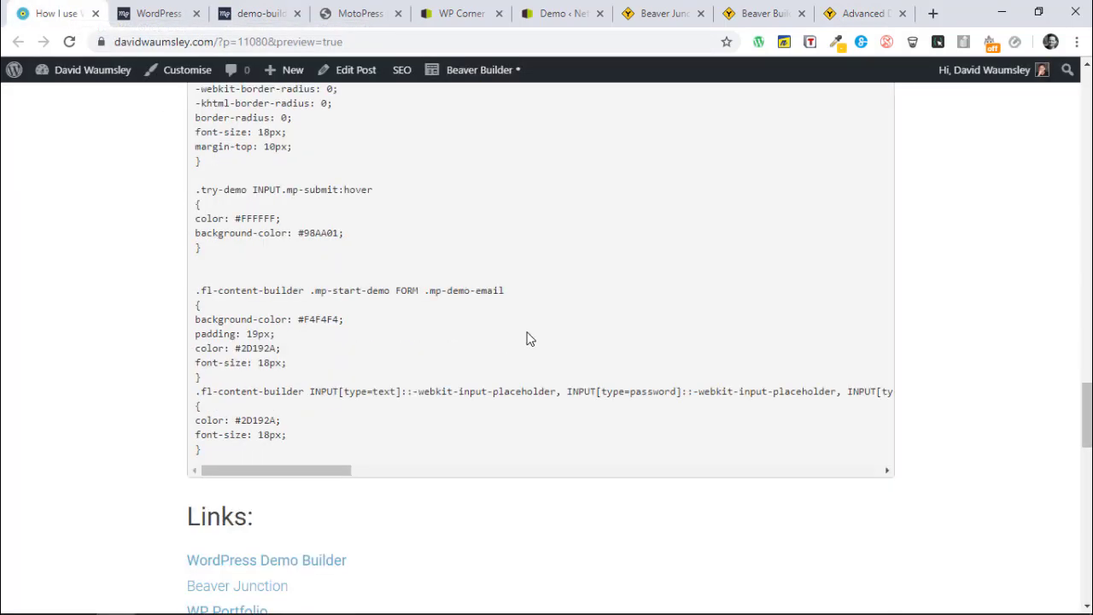
pyautogui.scroll(-5, 526, 339)
pyautogui.scroll(5, 525, 340)
pyautogui.scroll(10, 526, 341)
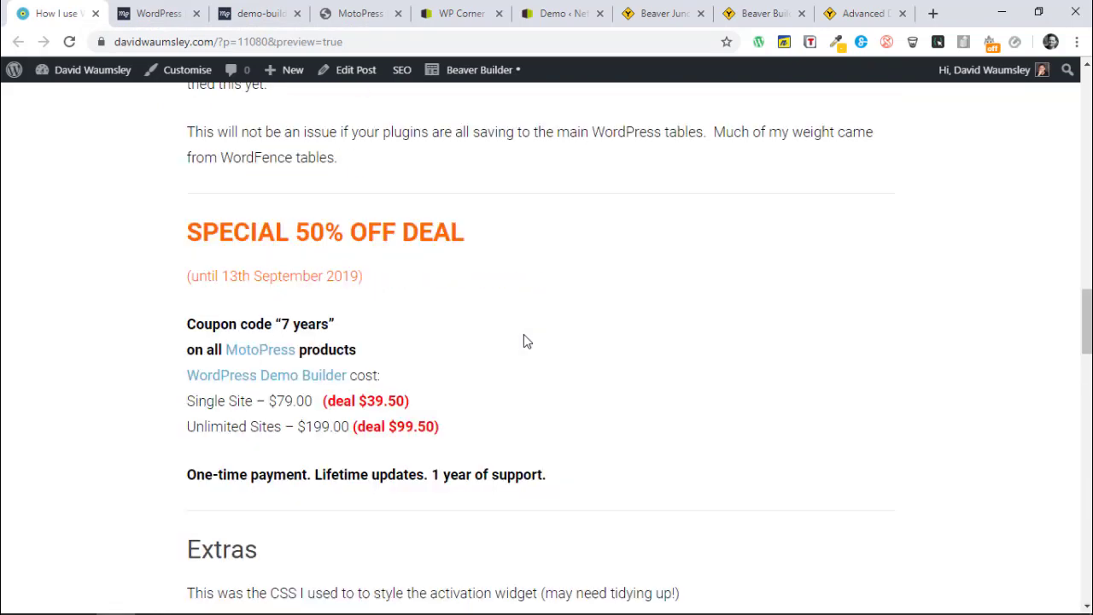